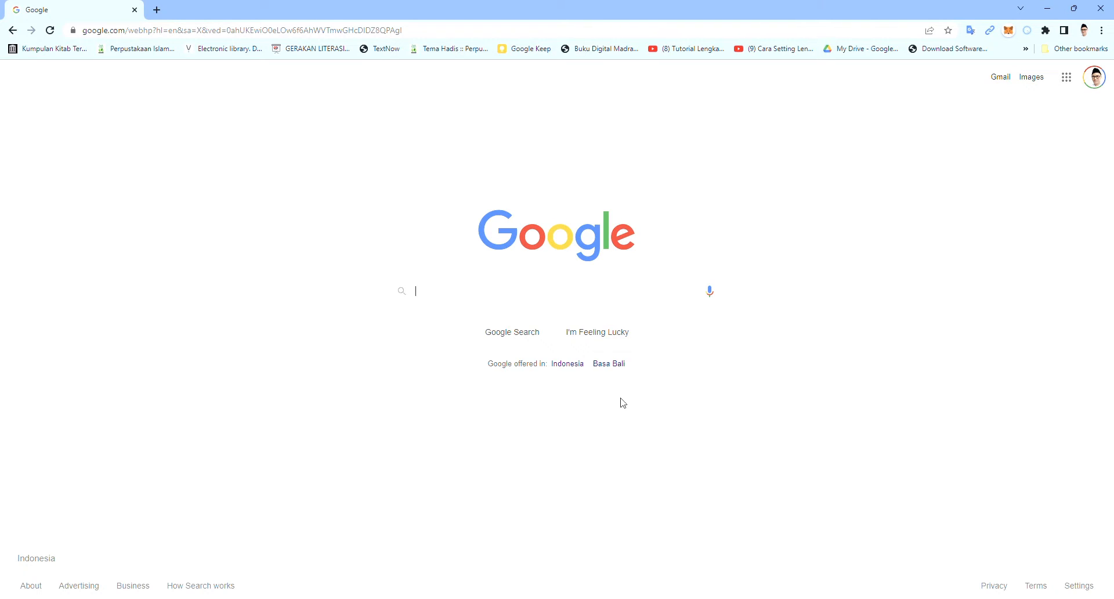
Open the site elearning.seblak.online.
left_click(428, 34)
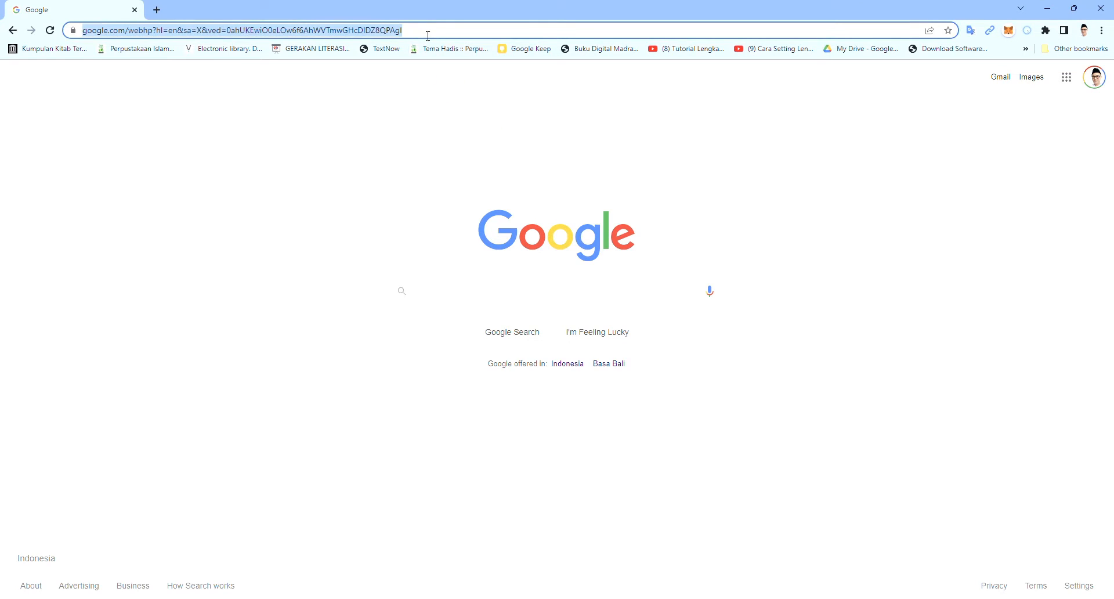
key("BackSpace")
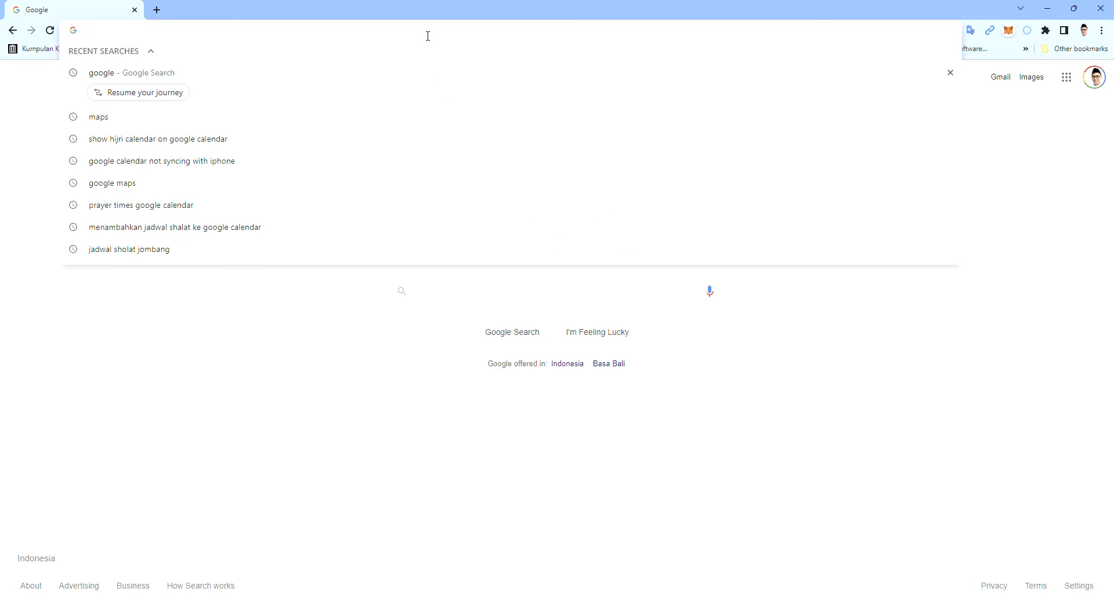
left_click(250, 121)
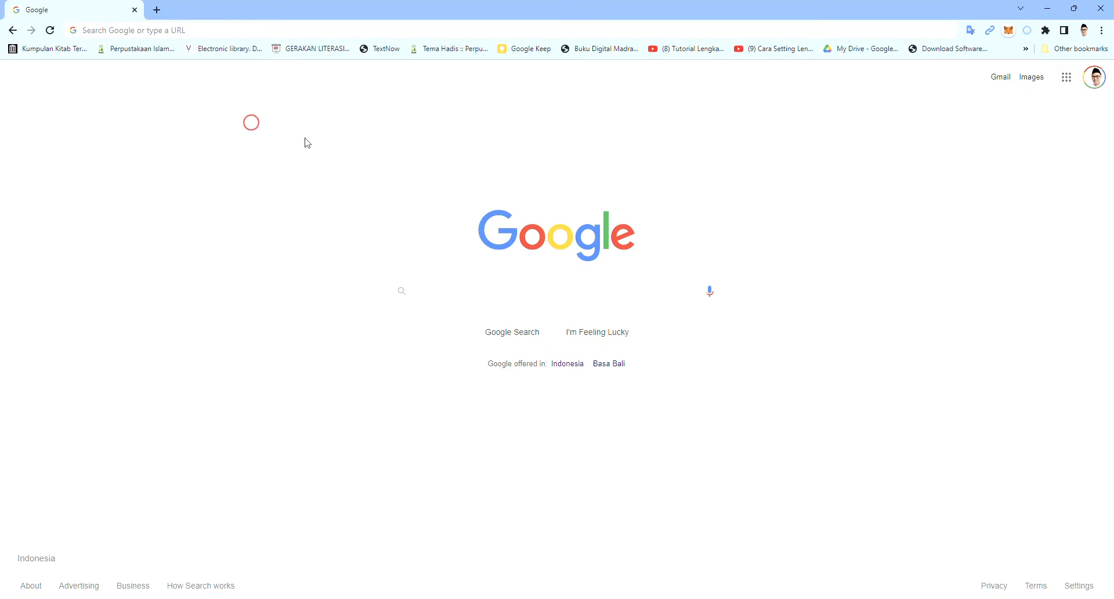
left_click(202, 31)
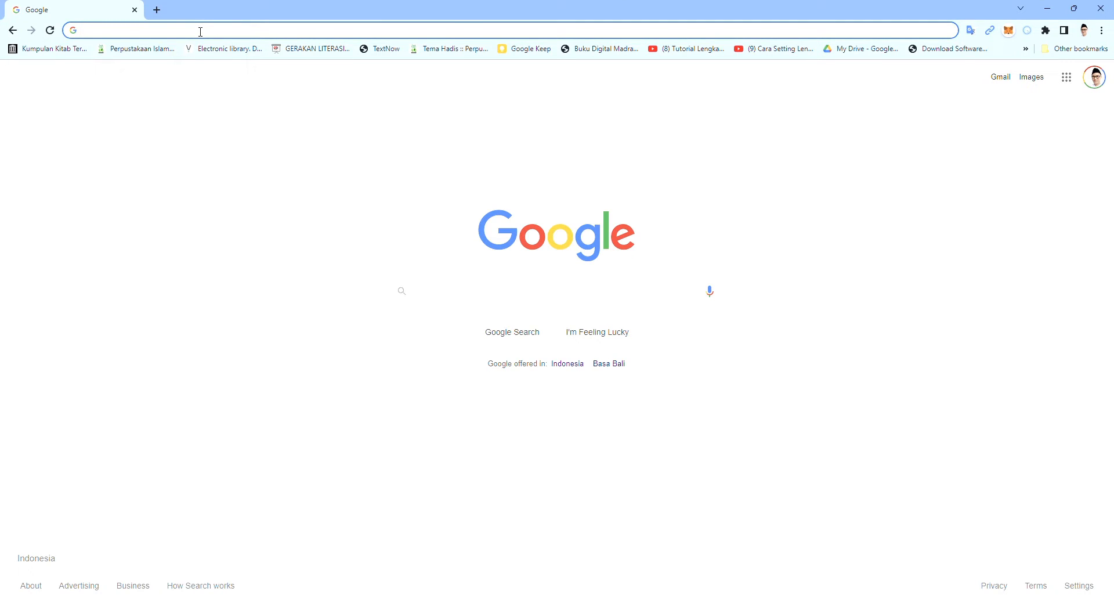
type("elearning.seblak.online")
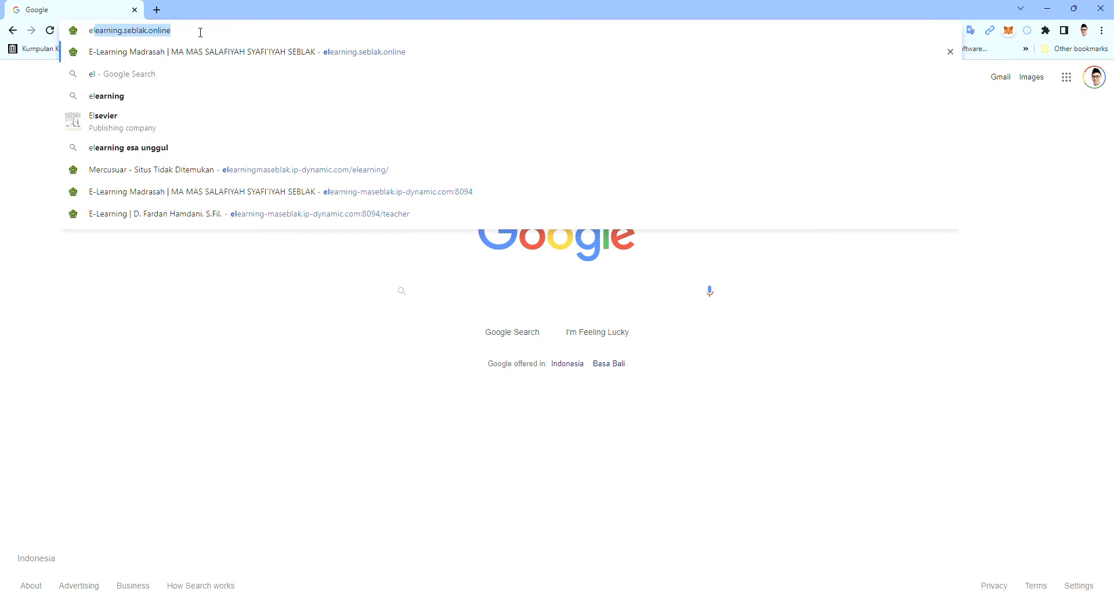
left_click(199, 33)
left_click_drag(94, 37, 185, 36)
left_click(187, 35)
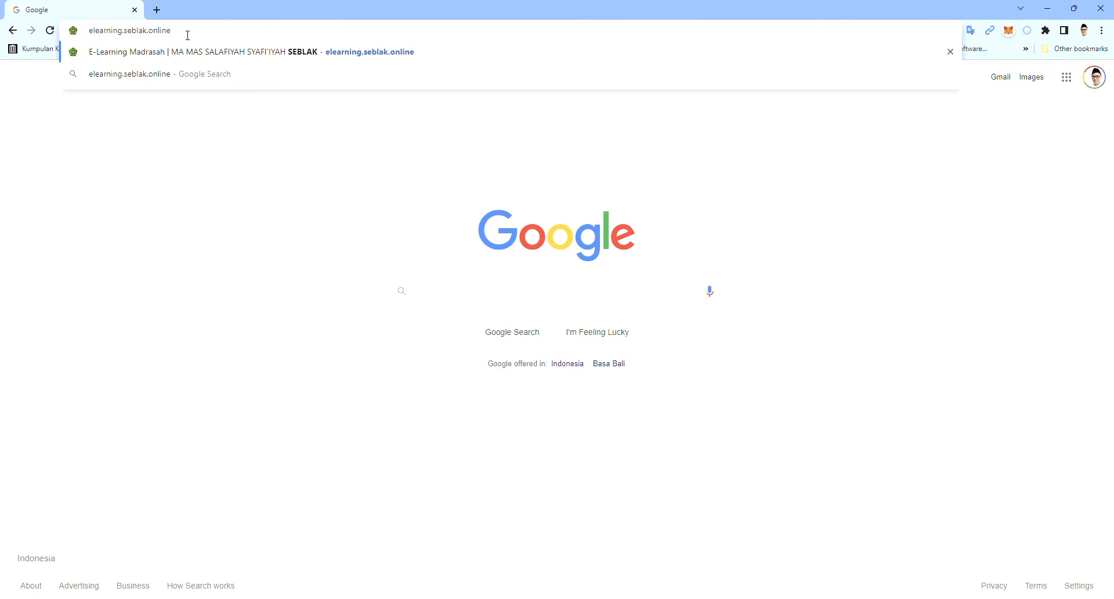
key("Return")
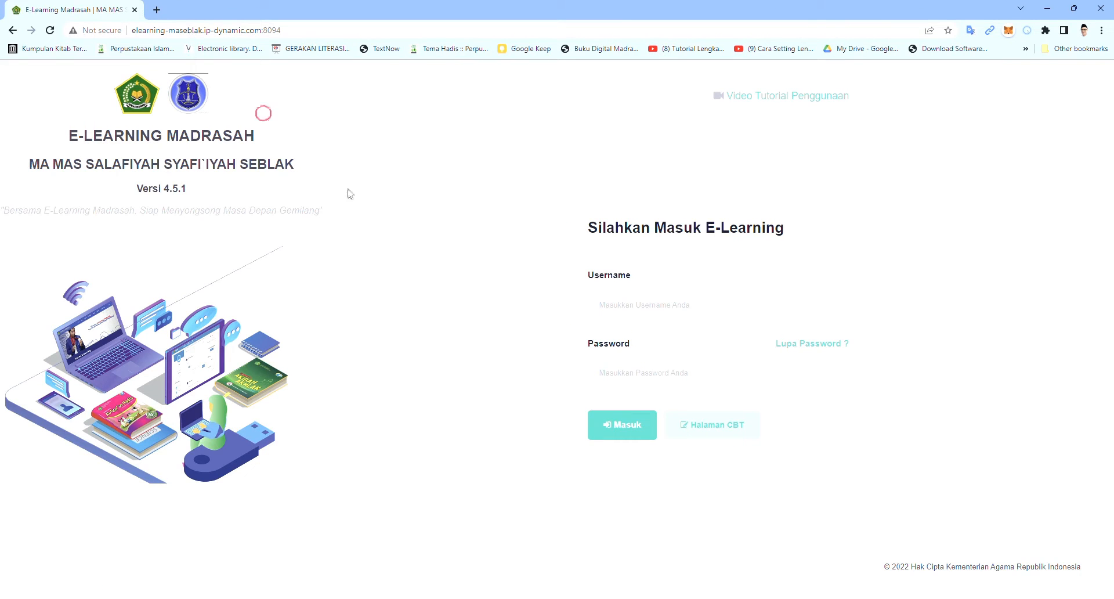
Log in to the e-learning site with the teacher's username and account password.
left_click(690, 314)
key("ctrl+v")
left_click(670, 374)
type("••••••••••••••")
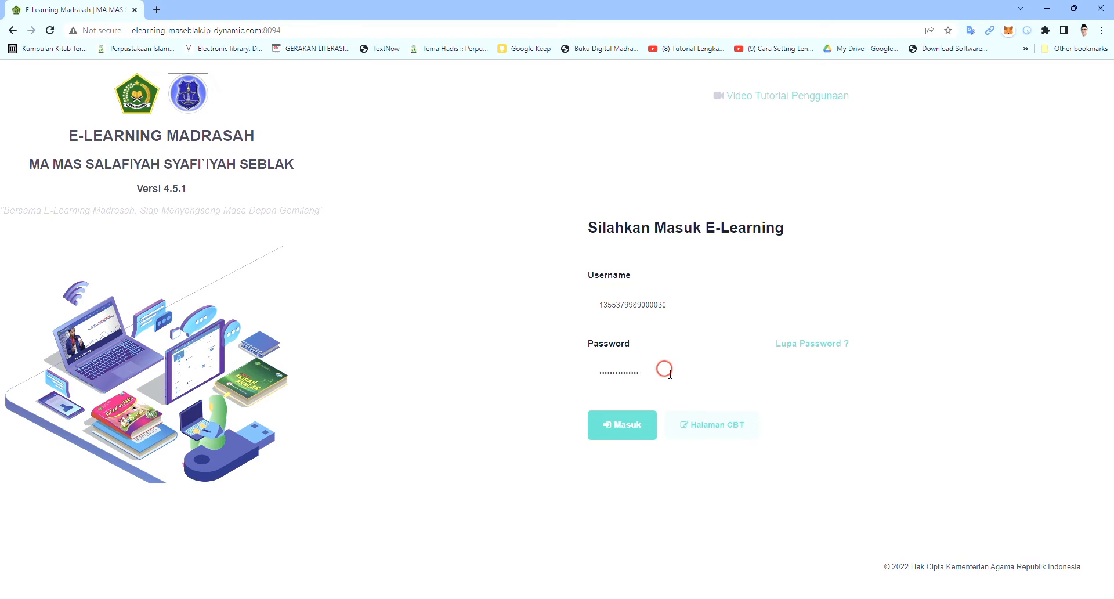
left_click(630, 428)
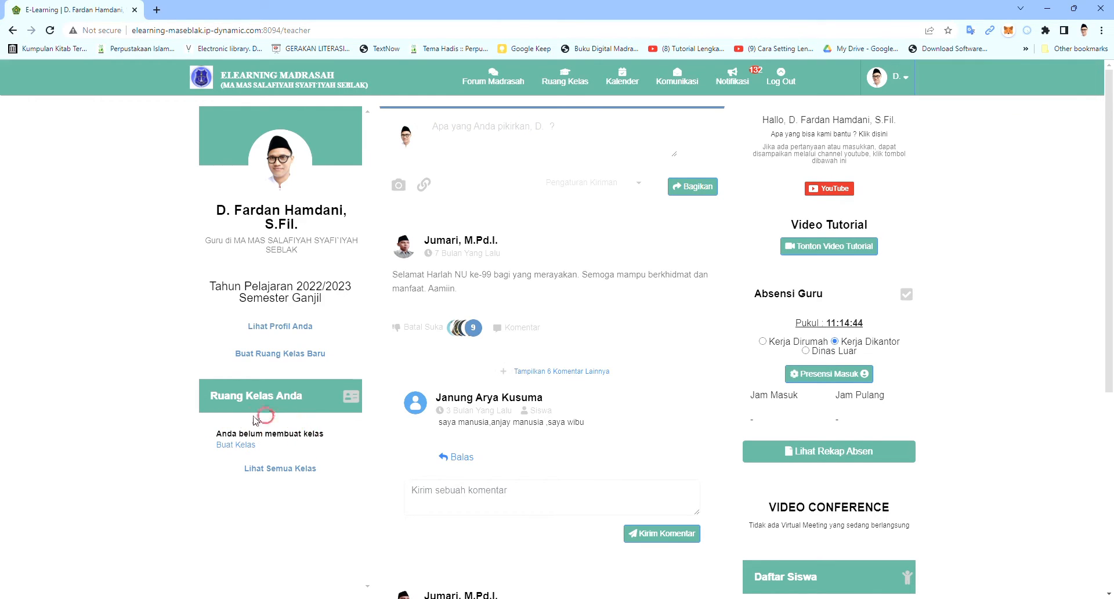
Start a new class for Kelas X with the study group X IPA Pa.
left_click(238, 447)
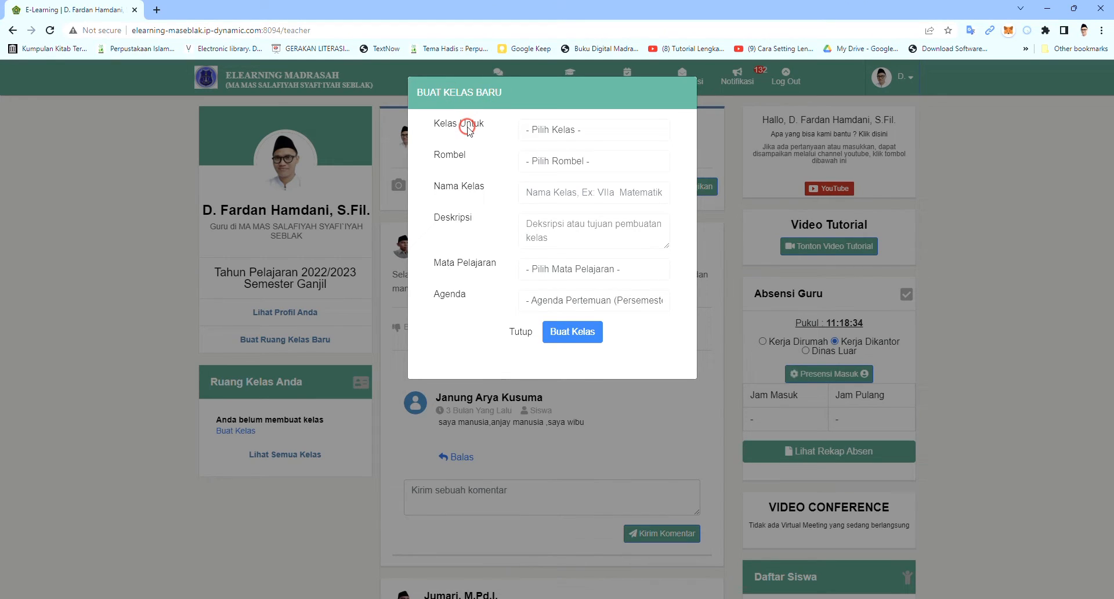
left_click(552, 130)
left_click(555, 160)
left_click(563, 164)
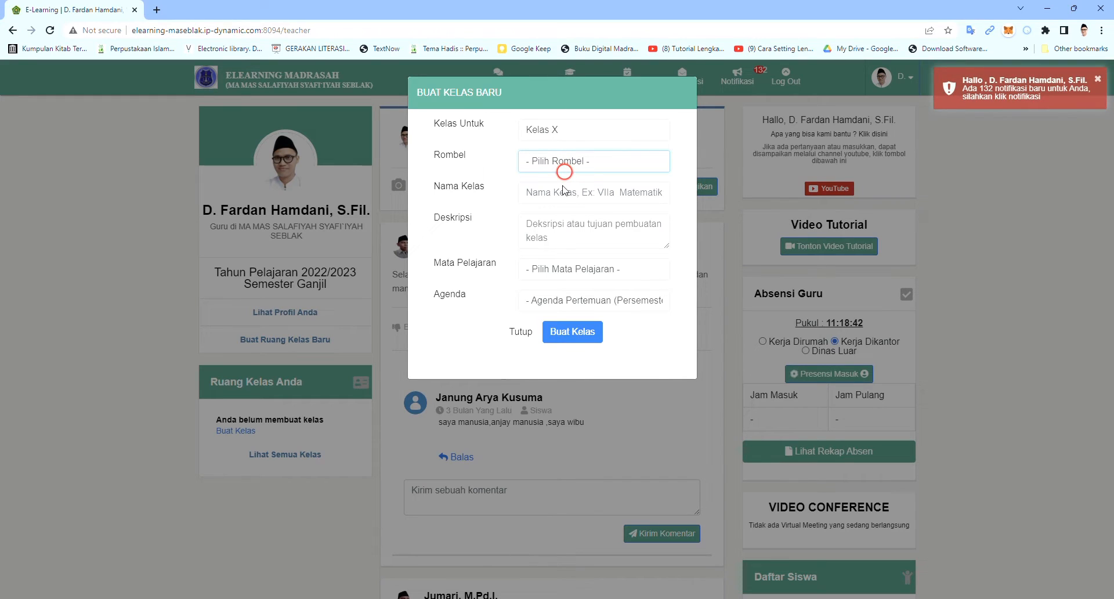
left_click(564, 173)
left_click(507, 187)
Name the new class "Aqidah X IPA PA" and describe it as "Kitab Hudhunul Hamidiyyah".
left_click(539, 191)
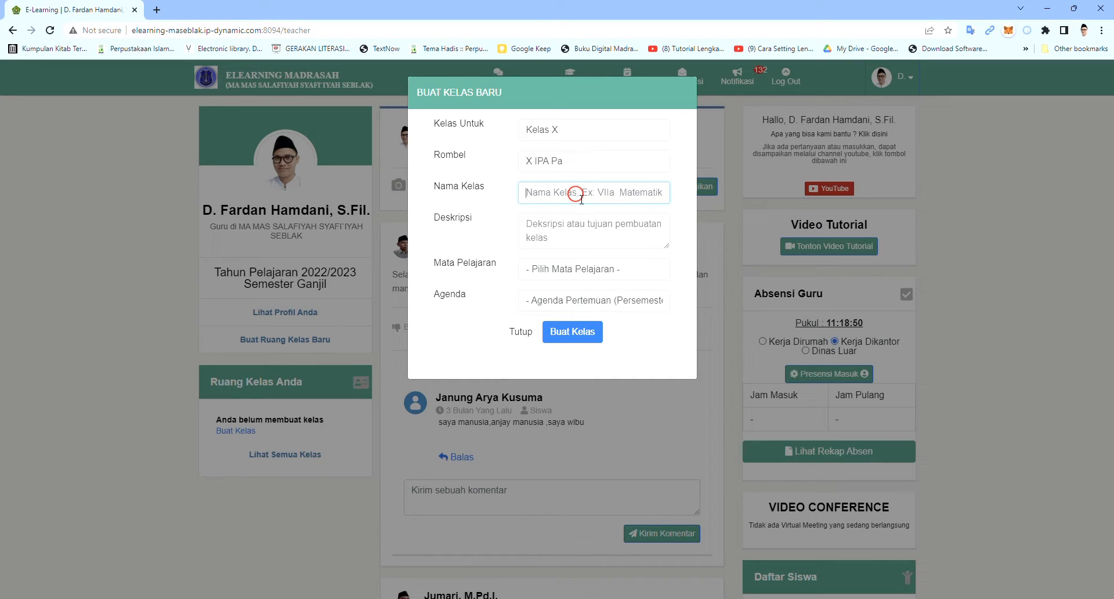
type("Aq")
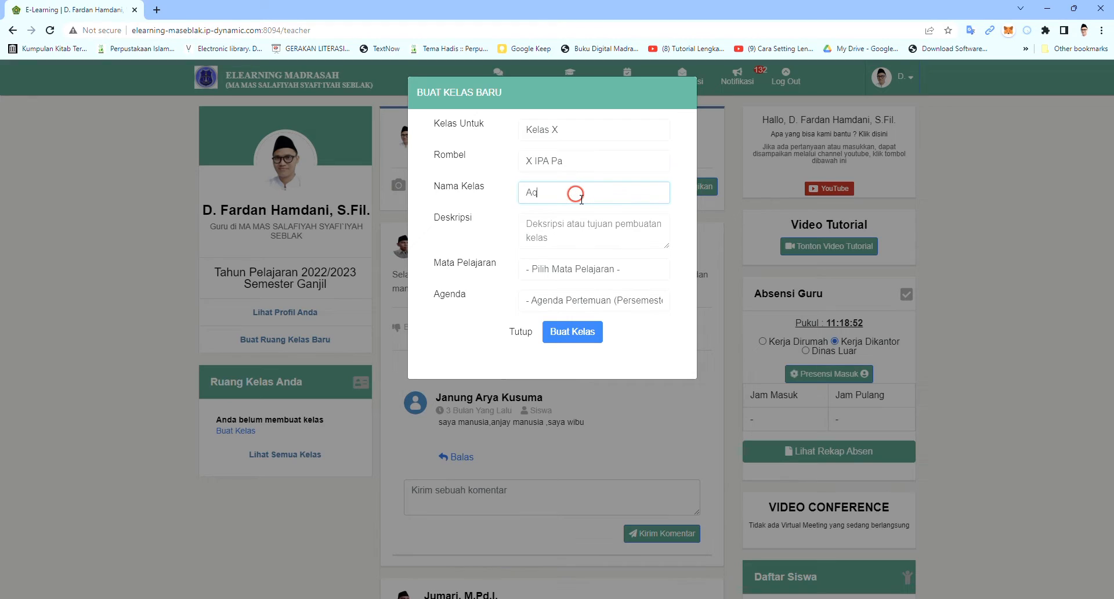
type("idah X IPA PA")
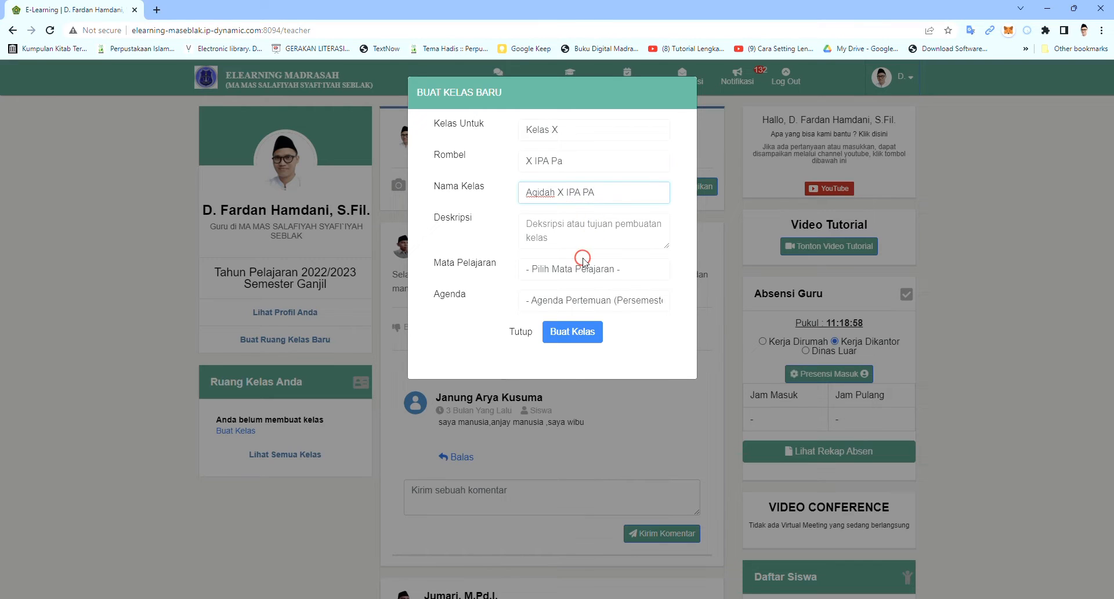
left_click(562, 228)
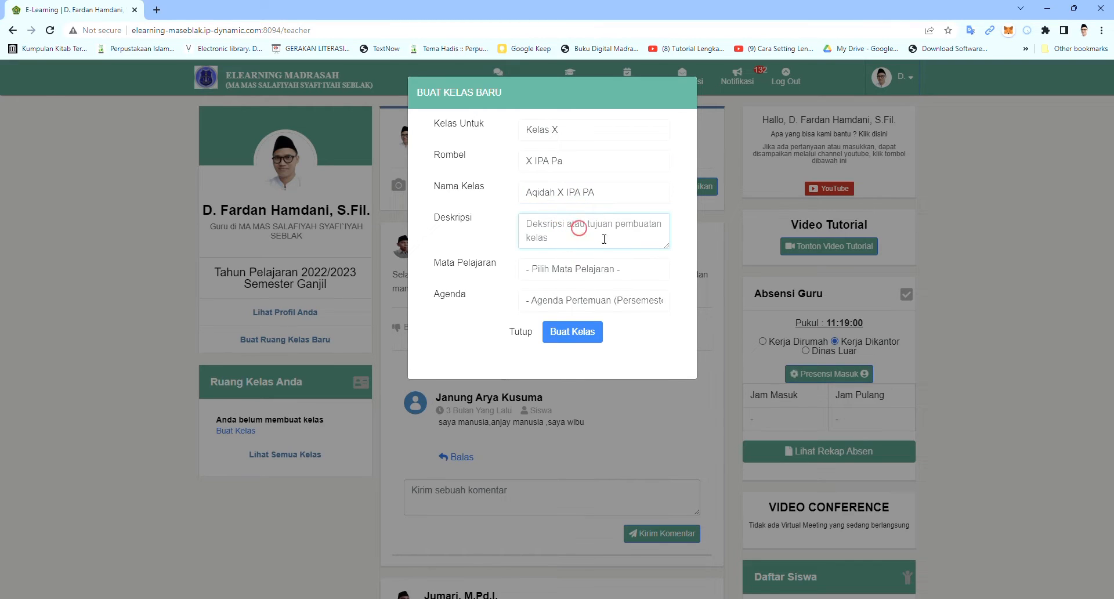
type("Kitab Hudhunul Hamidiyyah")
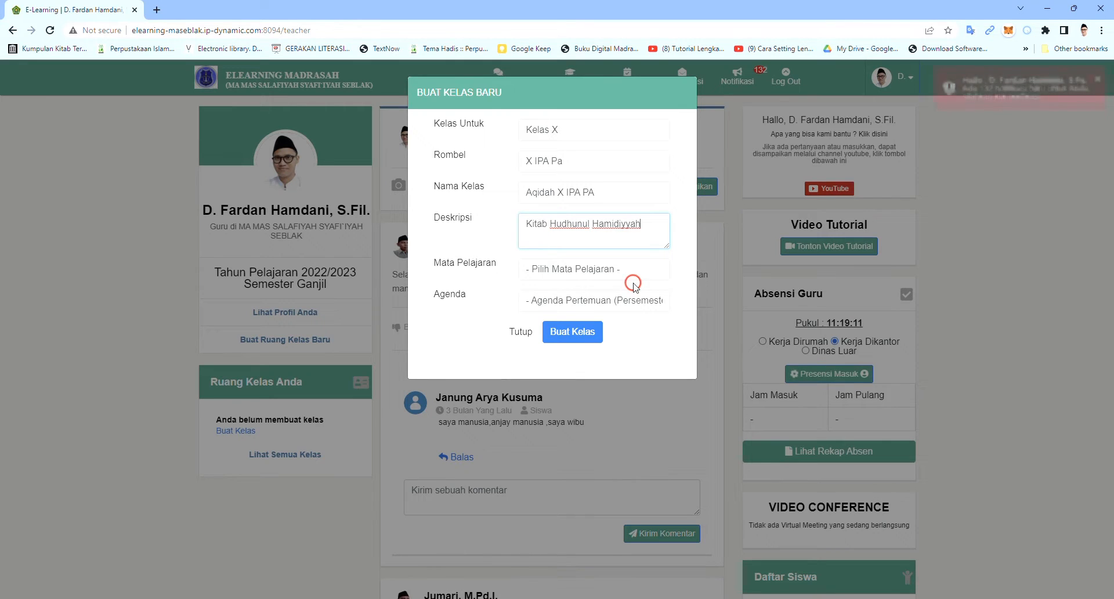
Set the subject to Akidah Akhlak and the agenda to 22 meetings, and create the class.
left_click(624, 274)
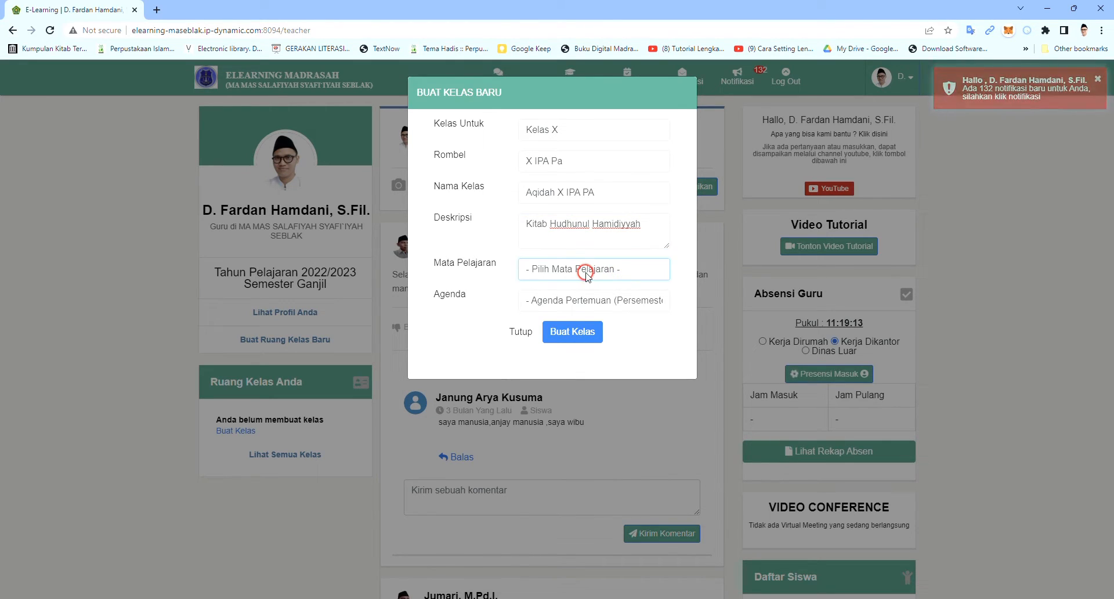
left_click(580, 313)
left_click(629, 284)
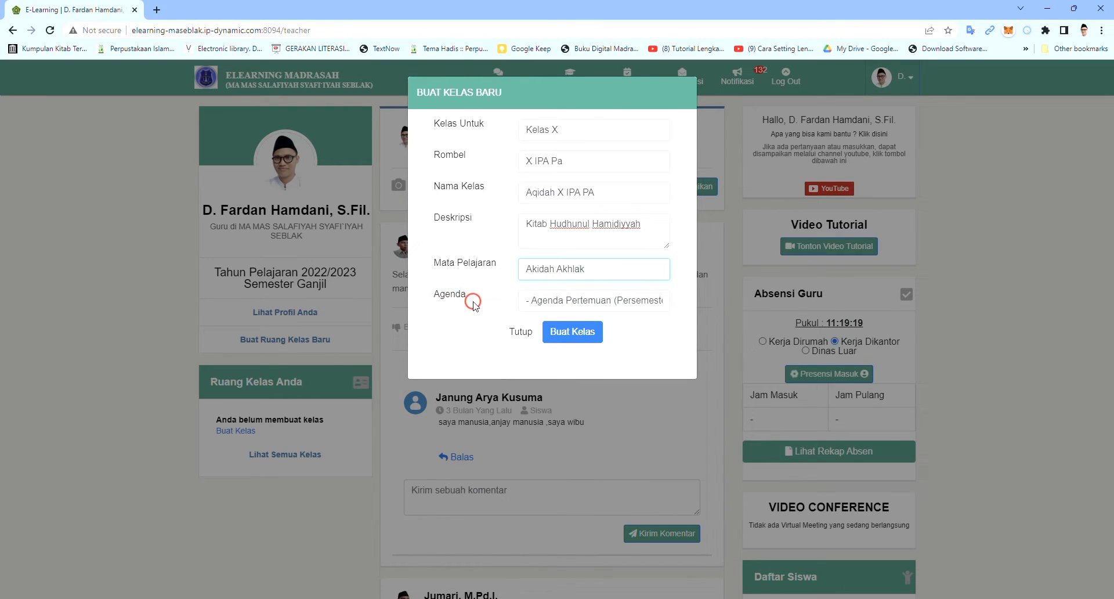
left_click(537, 302)
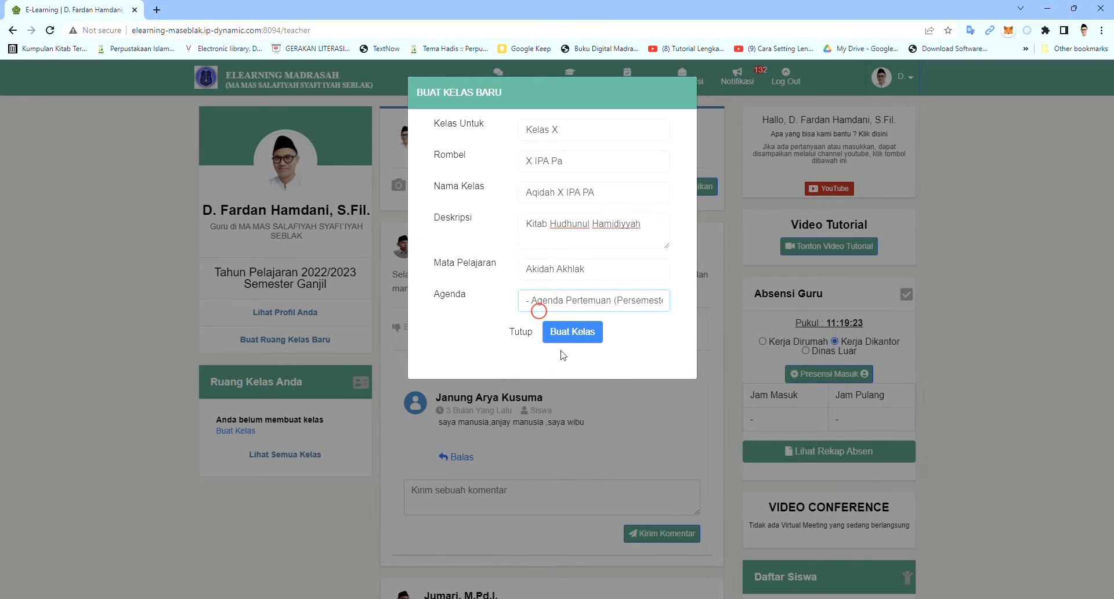
type("22")
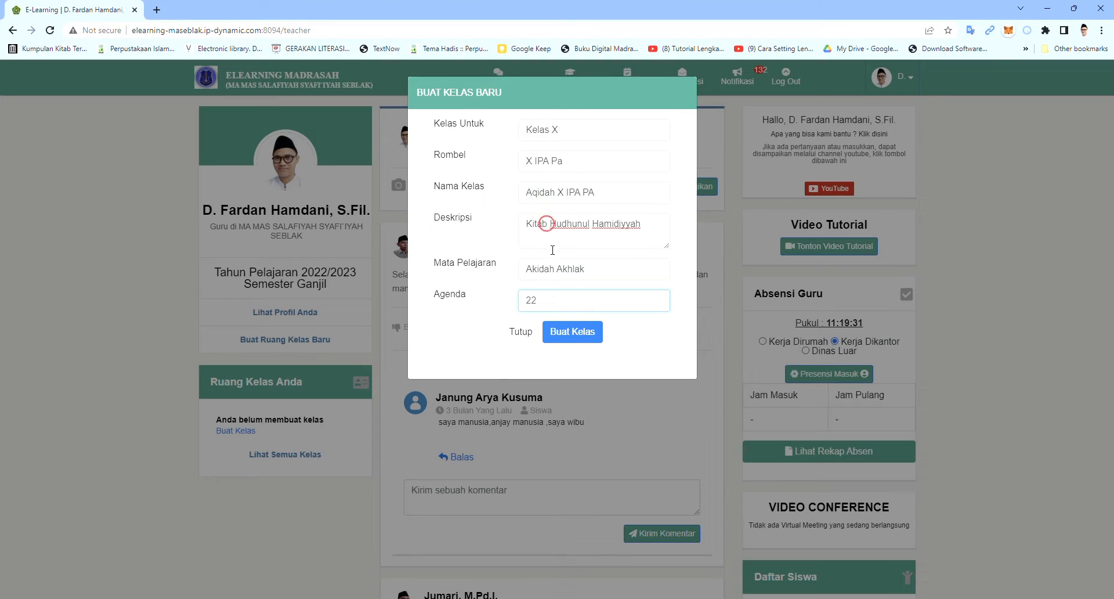
left_click(574, 333)
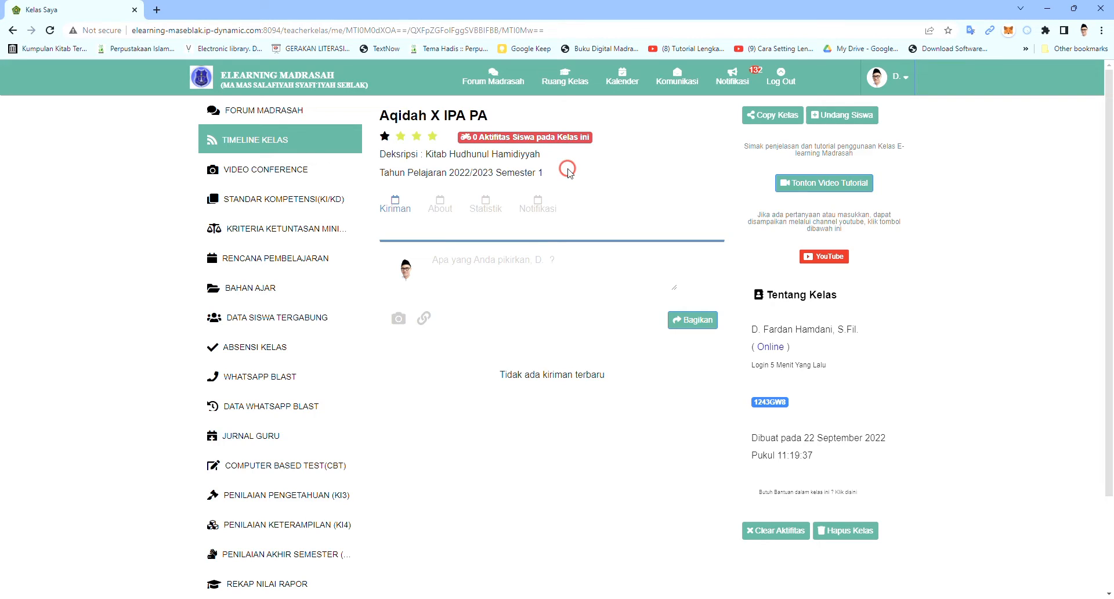
Add all students of X IPA Pa to the class through the student invitation list, and close the list.
left_click(841, 116)
left_click(859, 119)
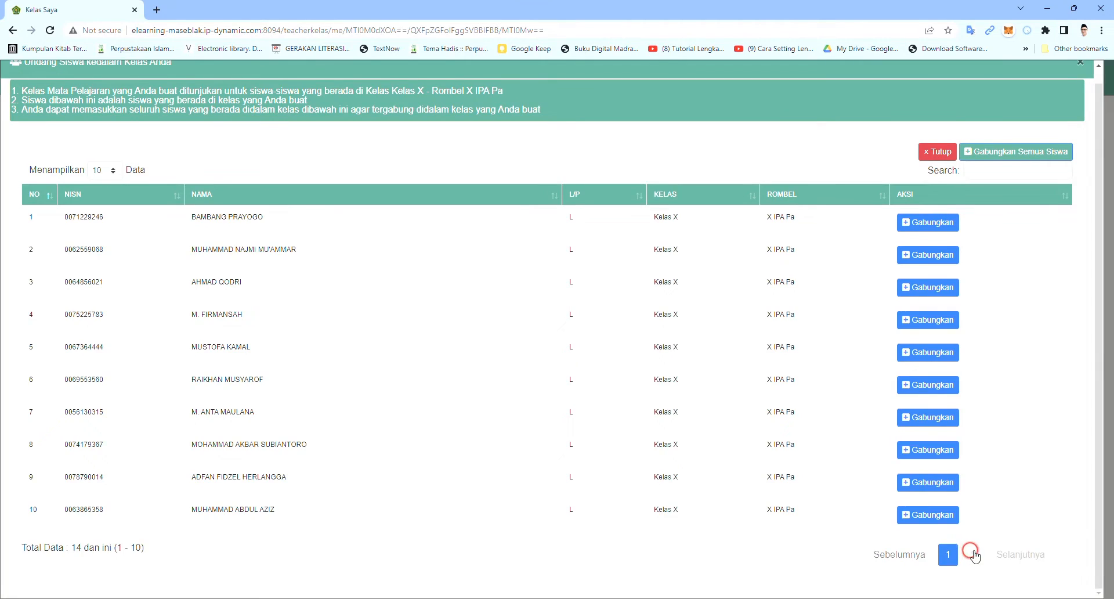
left_click(974, 561)
left_click(959, 375)
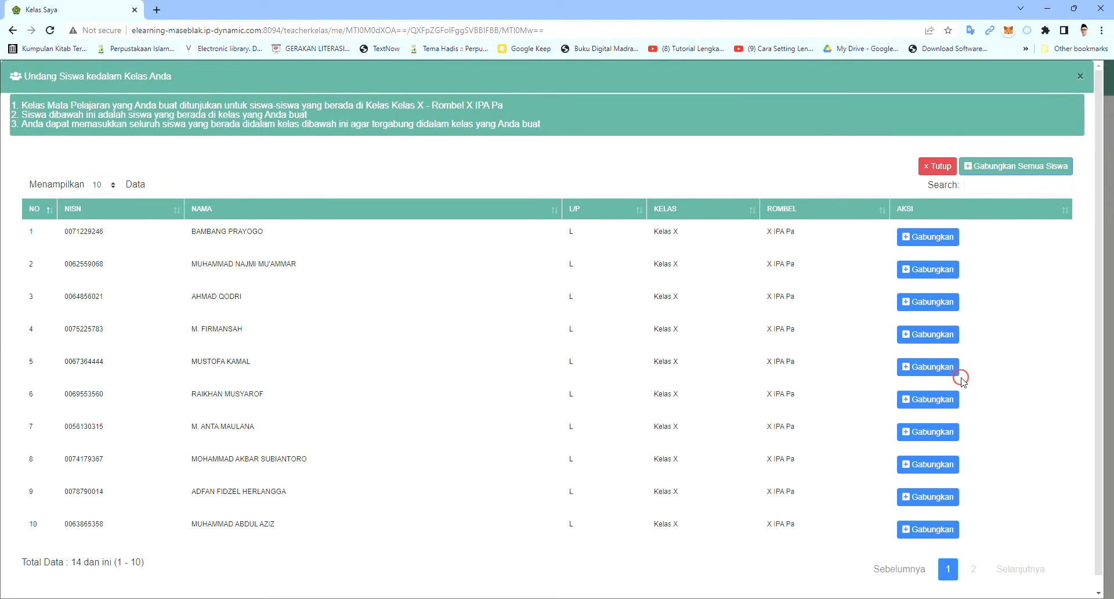
left_click(918, 233)
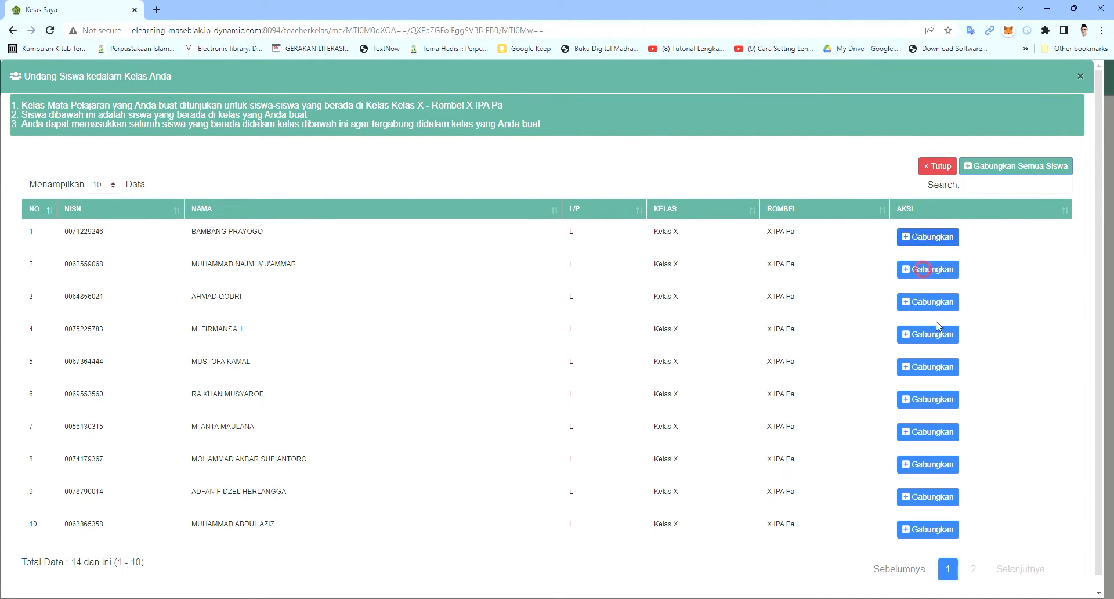
left_click(1035, 167)
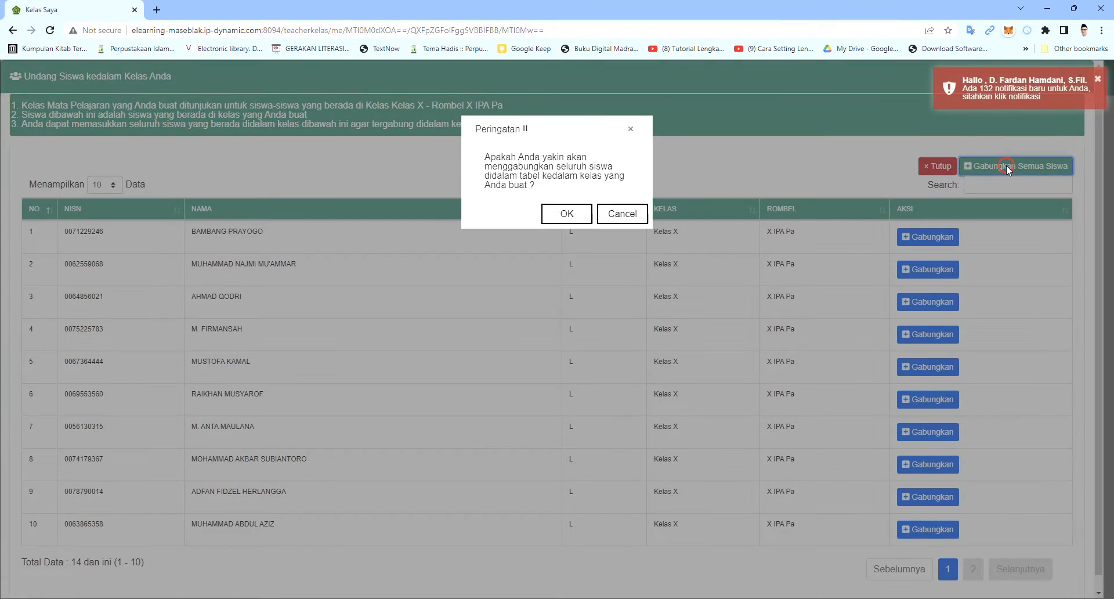
left_click(569, 214)
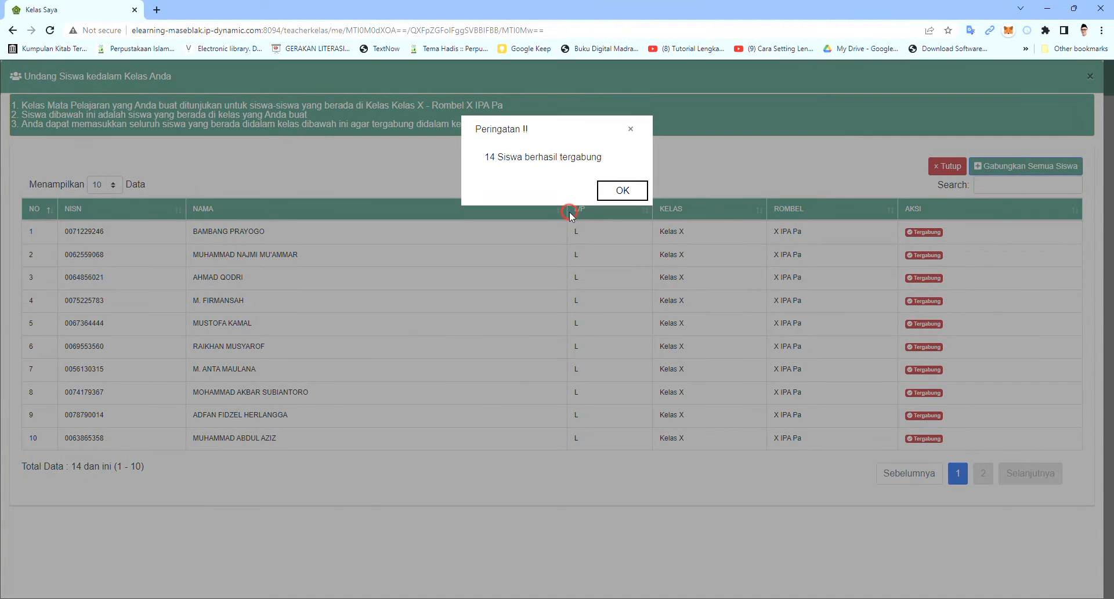
left_click(506, 154)
left_click(506, 164)
left_click(616, 189)
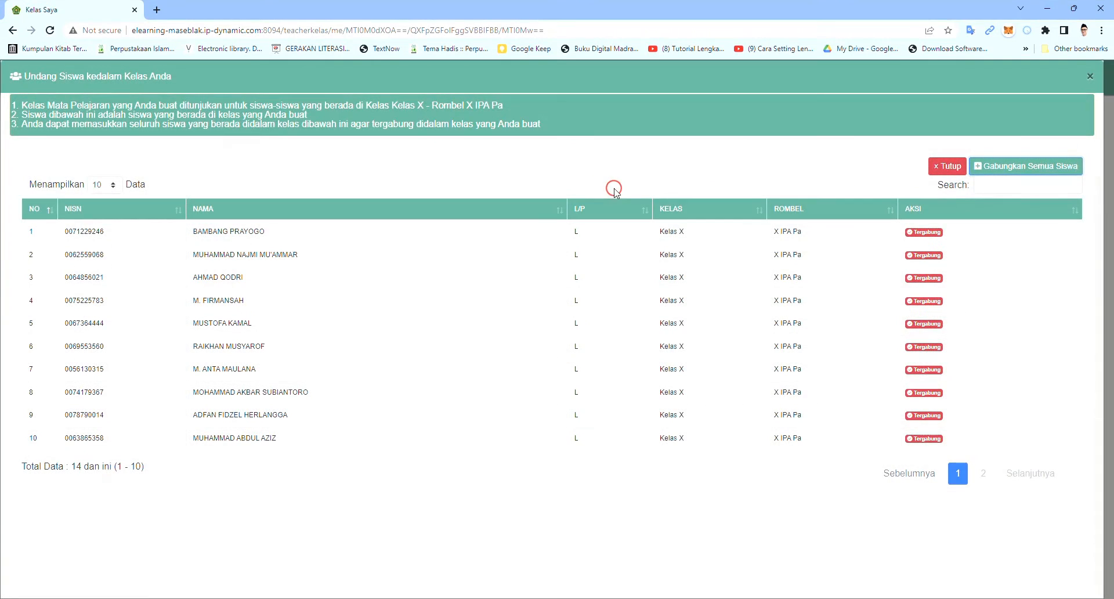
left_click(949, 166)
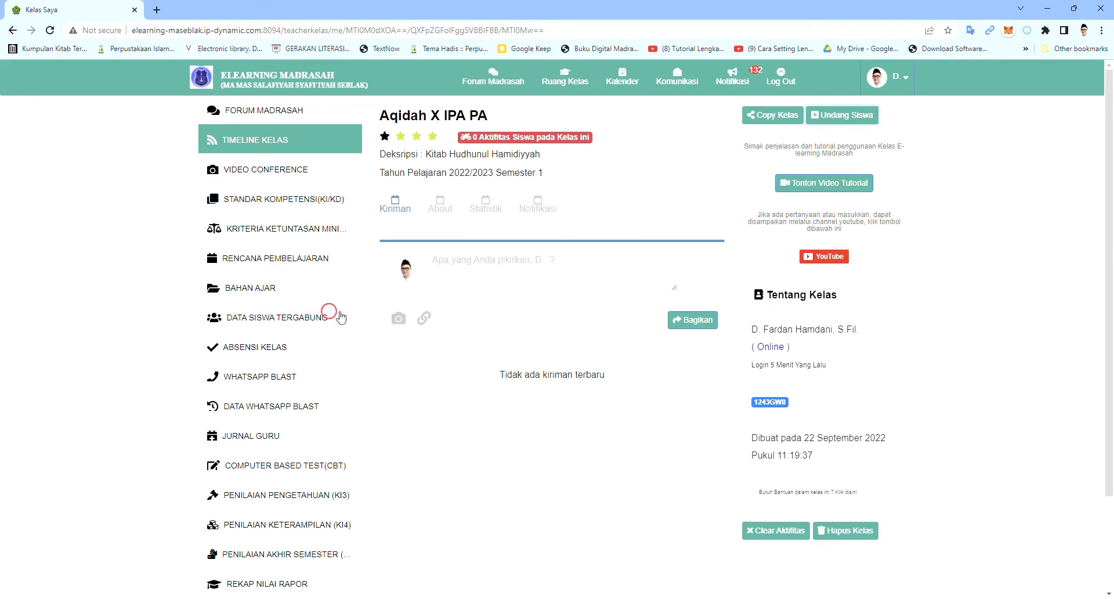
Review the list of students joined to the Aqidah X IPA PA class, including its second page.
left_click(264, 319)
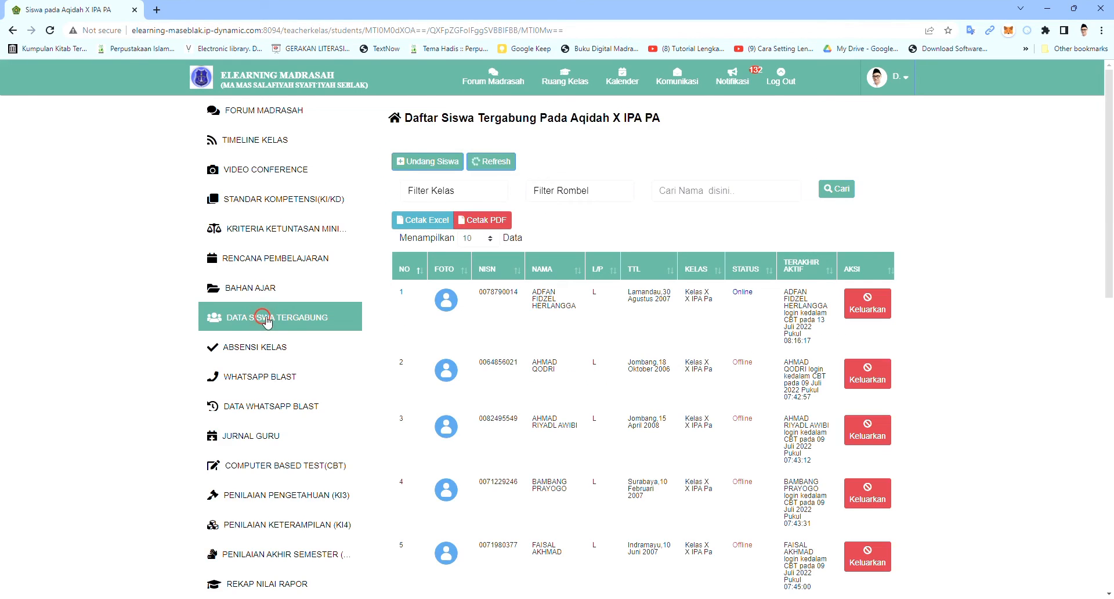
scroll(657, 323, "down", 12)
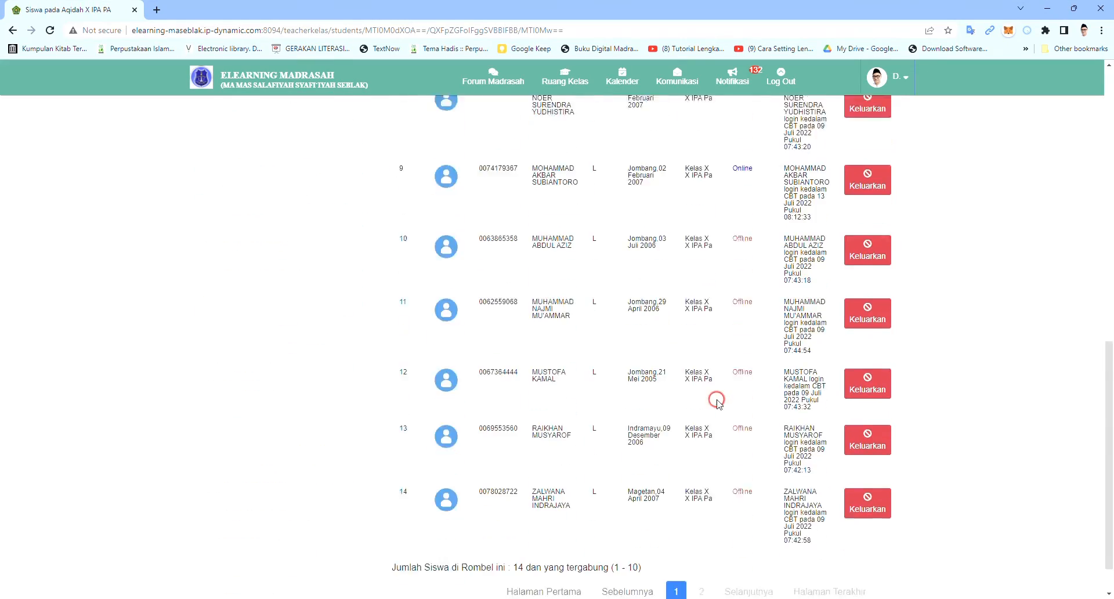
left_click(736, 545)
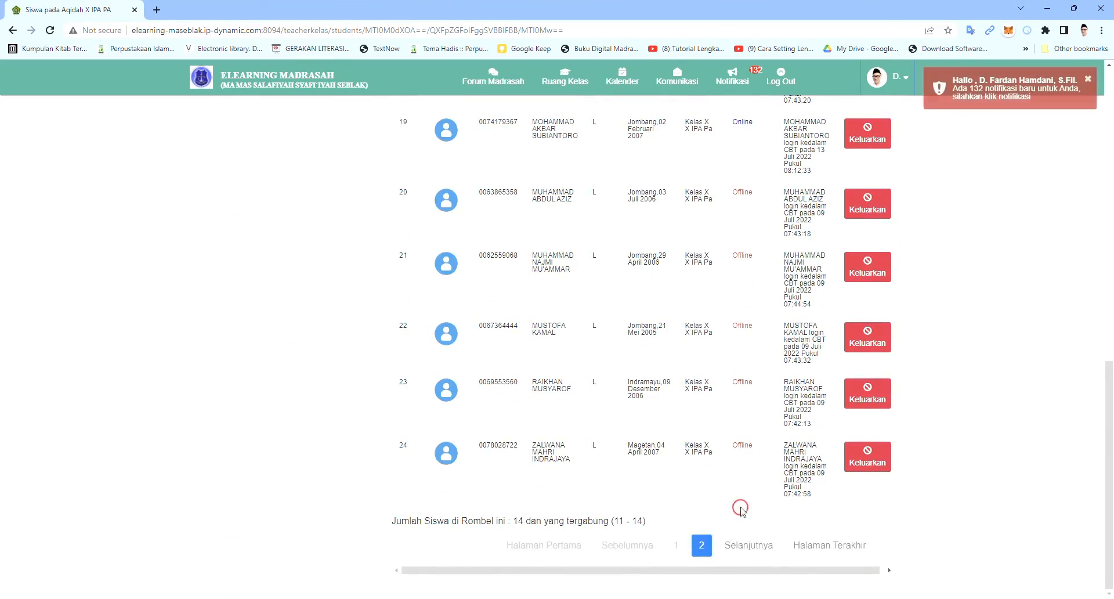
scroll(666, 432, "up", 2)
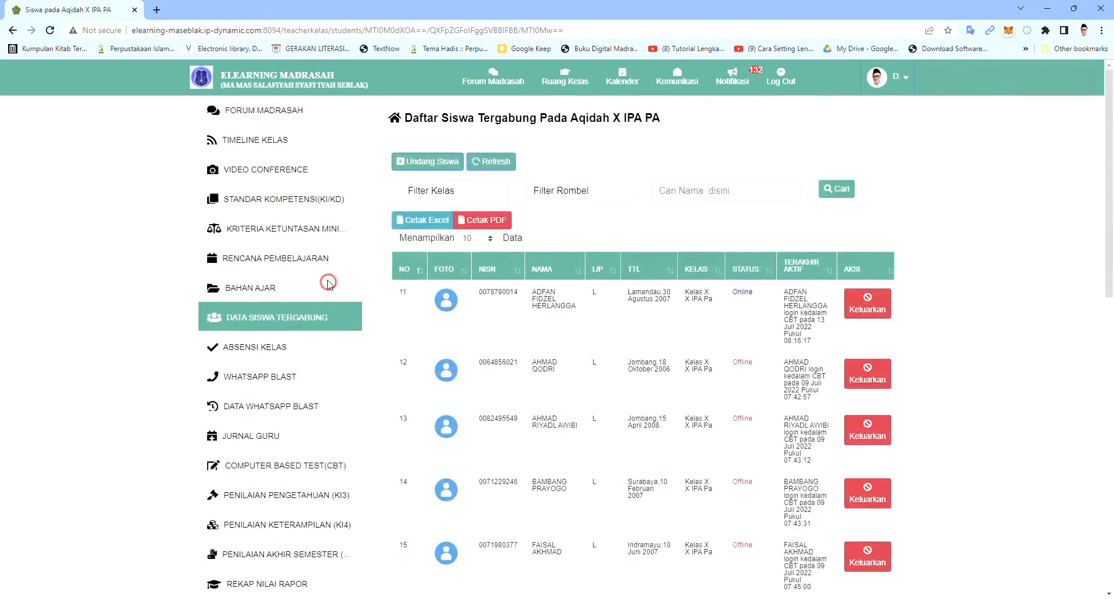
Open the class's KI/KD competency standards and save "Kitab Hushunul Hamidiyyah halaman 7-43" as the Pengetahuan core competency.
left_click(259, 140)
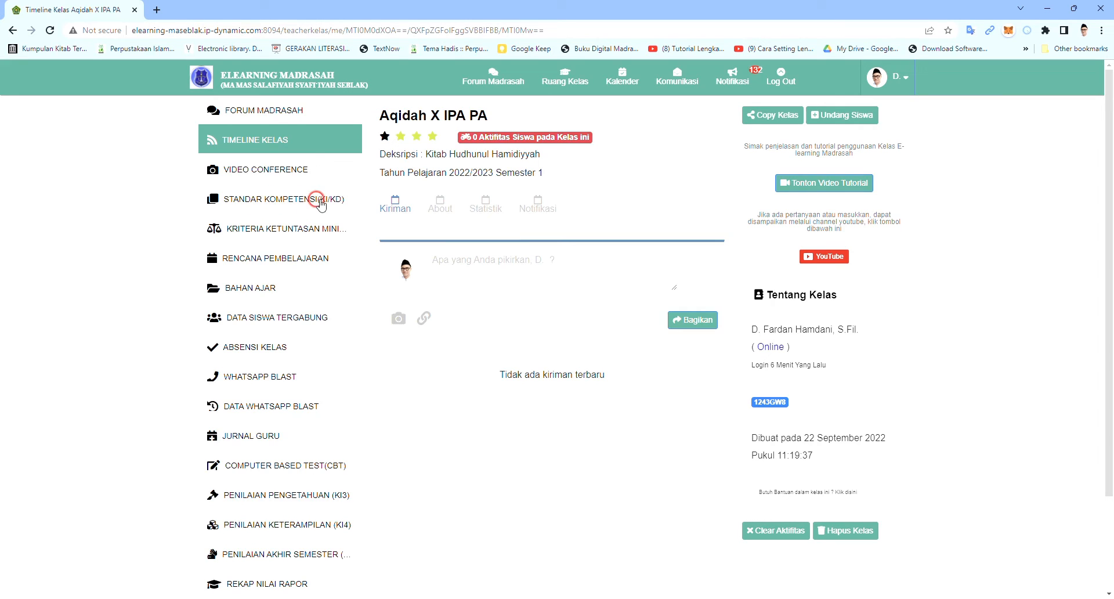
left_click(251, 199)
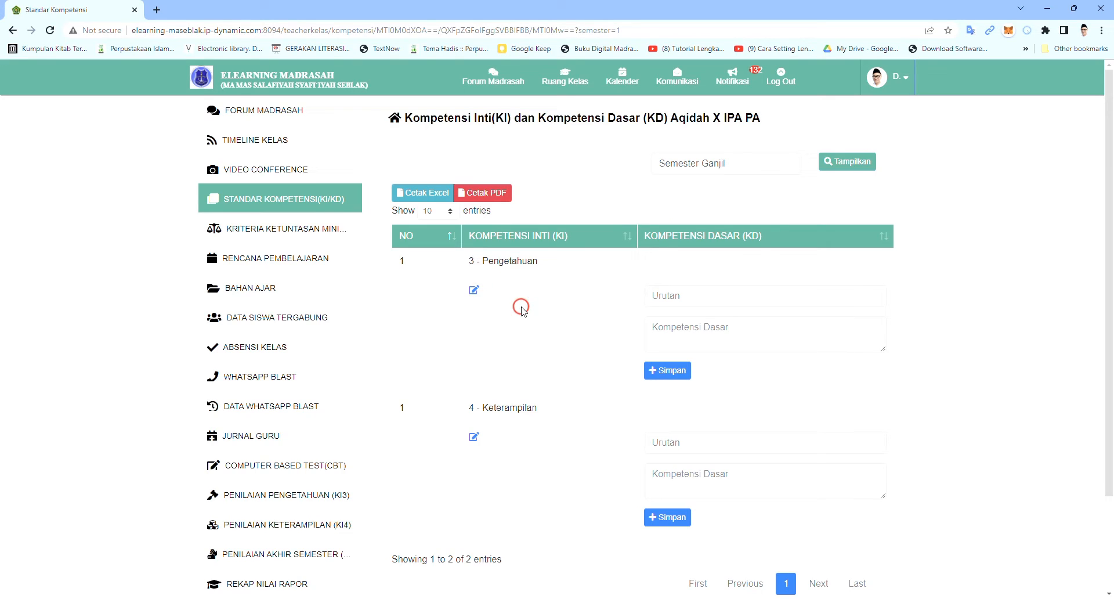
left_click(474, 289)
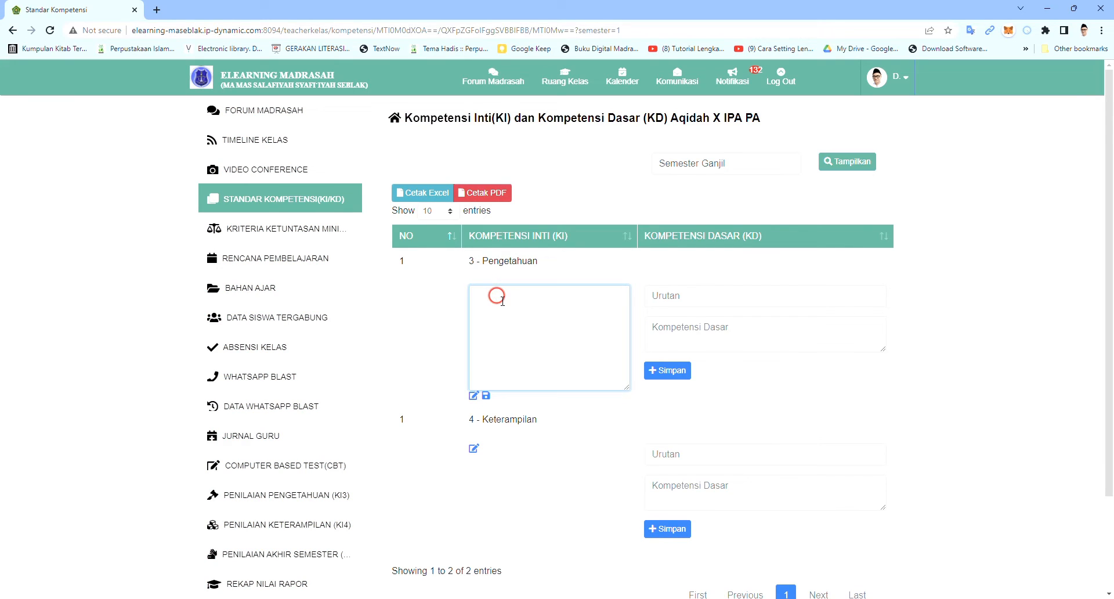
type("Kitab Huhunul Hamidiyyah halaman 7-43")
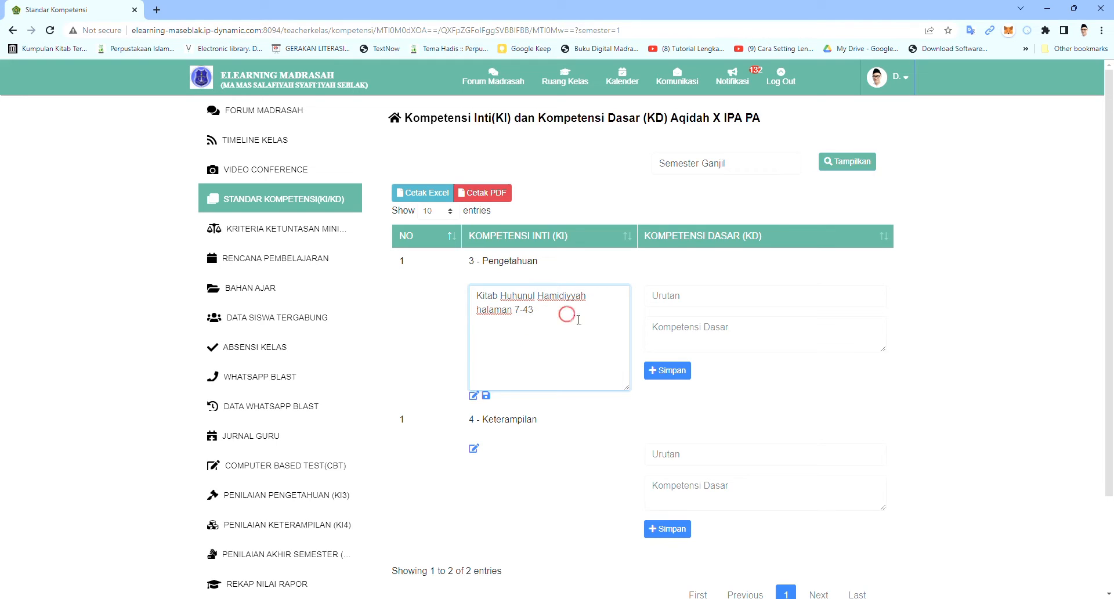
left_click(518, 296)
type("s")
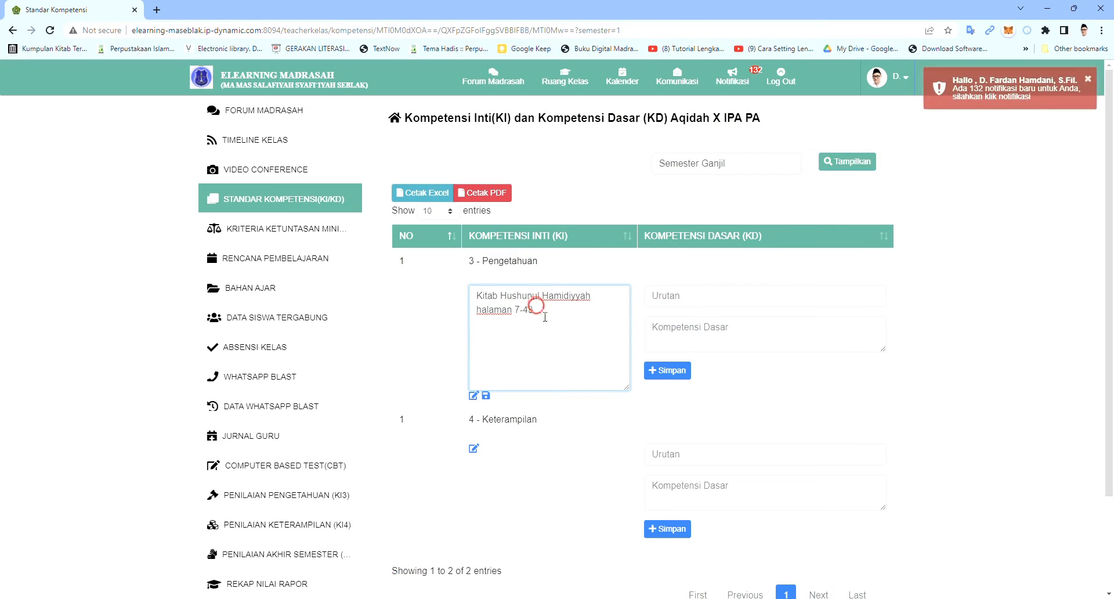
left_click(486, 396)
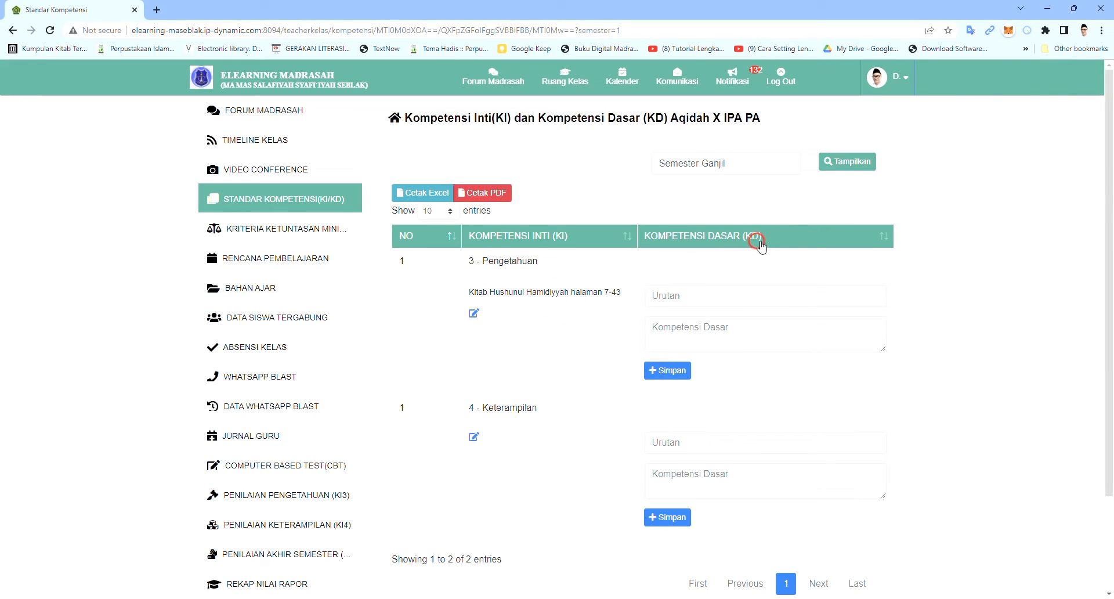
Add Pengetahuan KD 1: "Peserta didik memahami definisi ilmu tauhid, hakikat iman dan Islam, hal-hal yang diharamkan menurut syariat dan pembagian akal menjadi tiga bagian.".
left_click(719, 297)
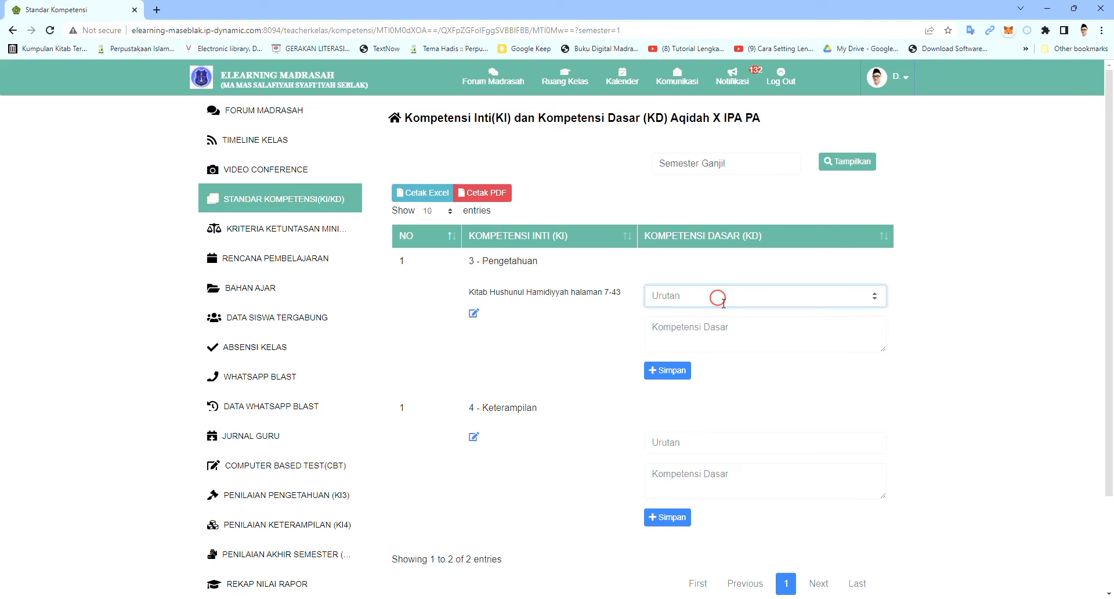
left_click(707, 329)
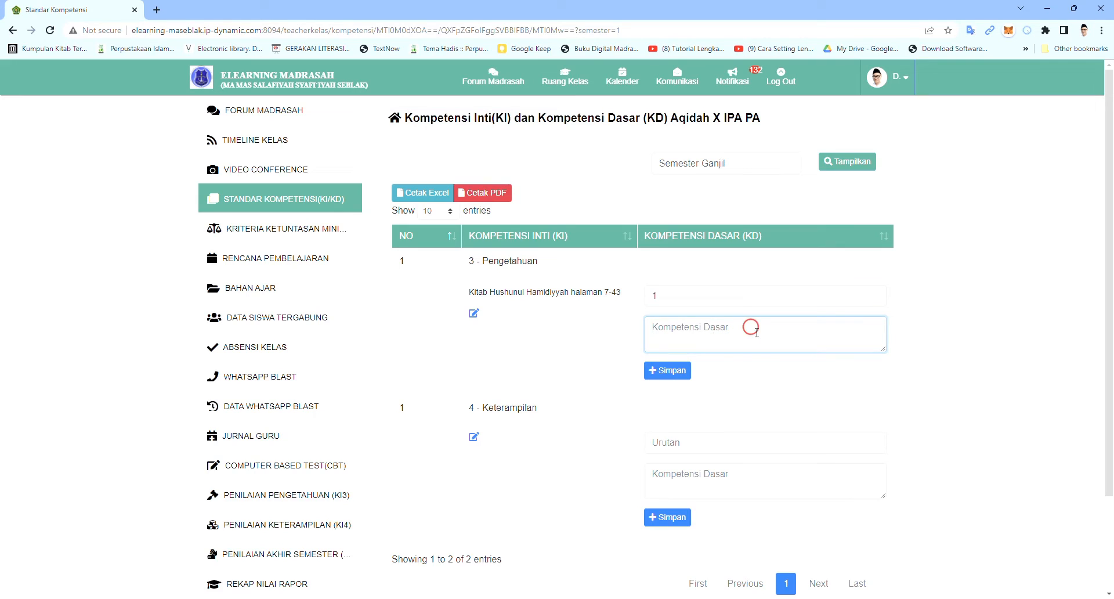
type("Peserta didik memahami definisi ilmu tauhid, hakikat iman dan Islam, hal-hal yang diharamkan menurut syariat dan pembagian akal menjadi tiga bagian.")
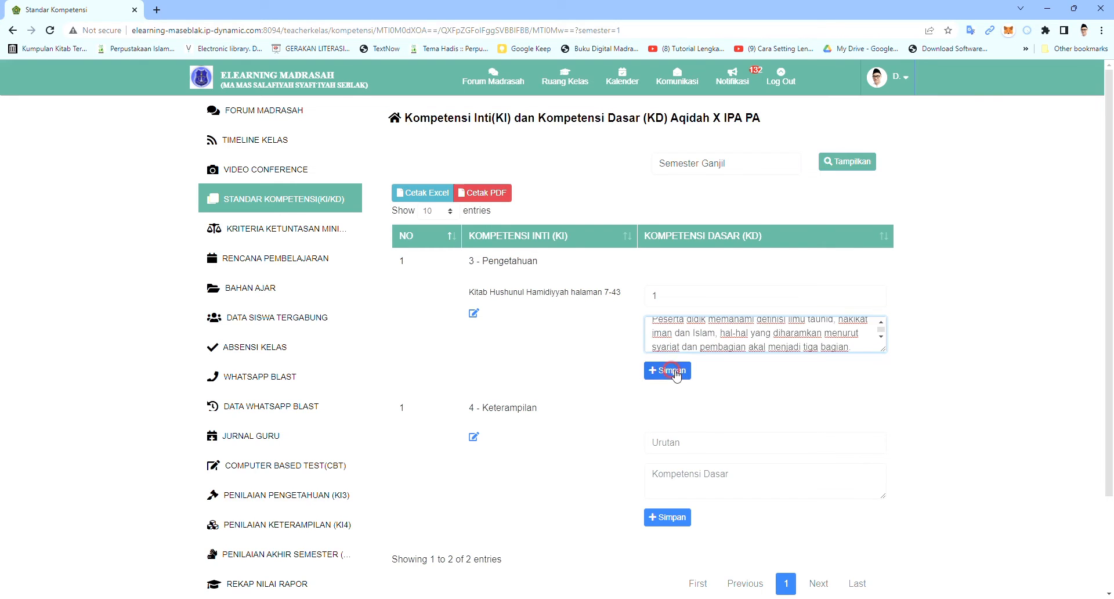
left_click(676, 372)
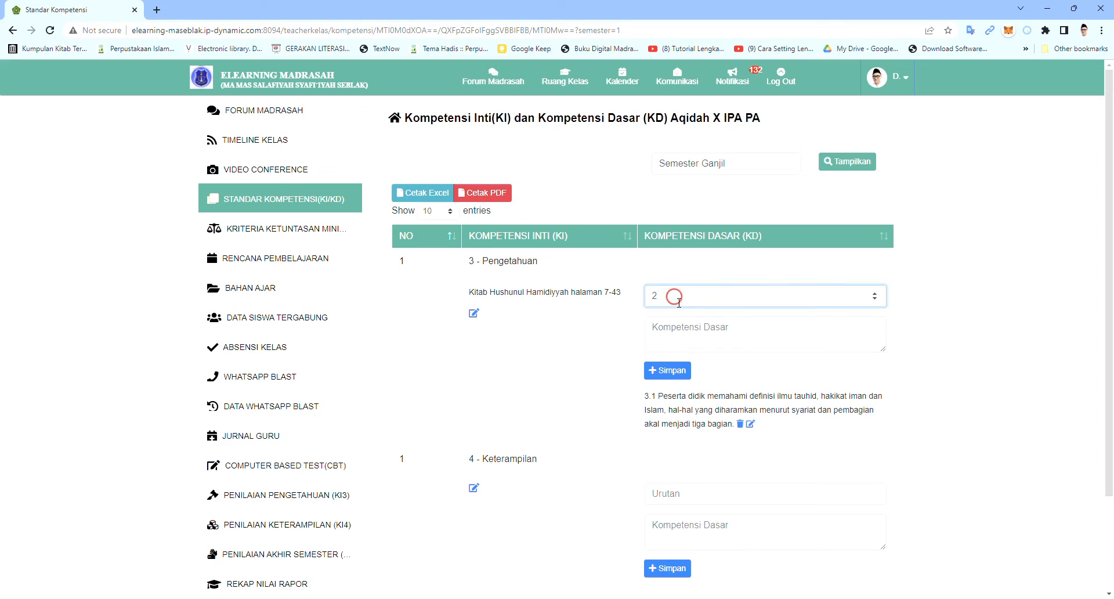
Add Pengetahuan KD 2 "Pasal 1: Peserta didik memahami makna iman kepada Allah" and KD 3 "Pasal 2: Peserta didik memahami sifat wajib dan mustahil bagi Allah Swt".
left_click(676, 333)
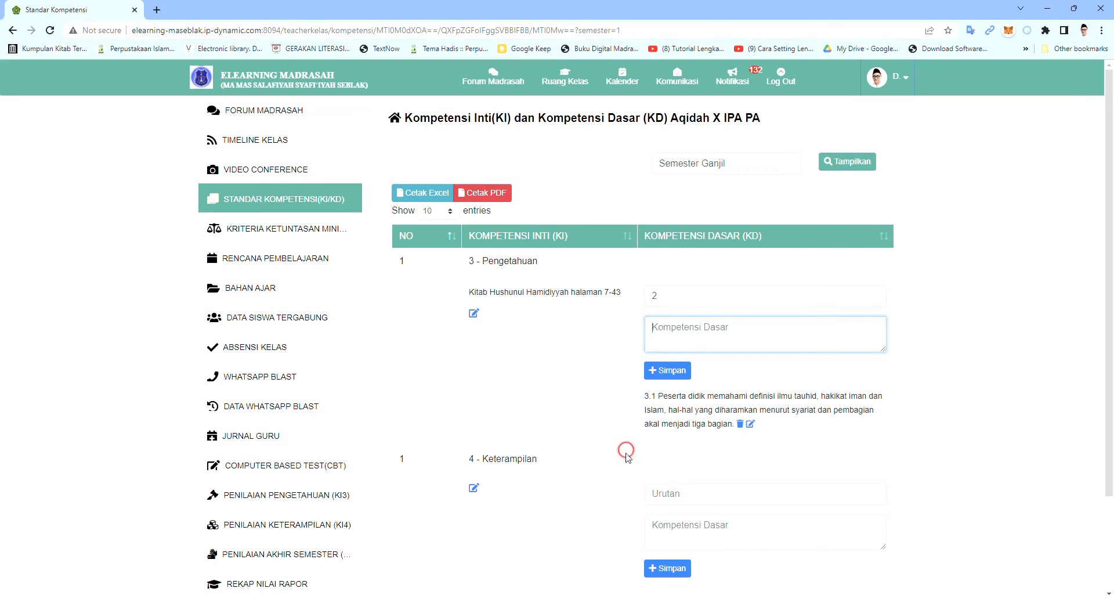
type("Pasal 1: Peserta didik memahami makna iman kepada Allah")
left_click(680, 379)
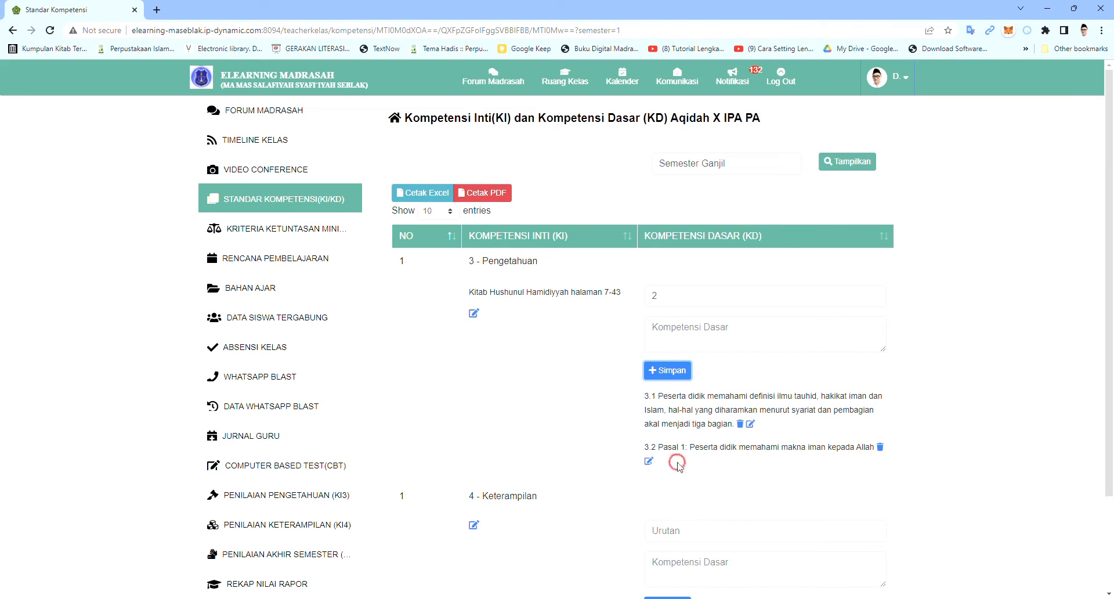
left_click(876, 297)
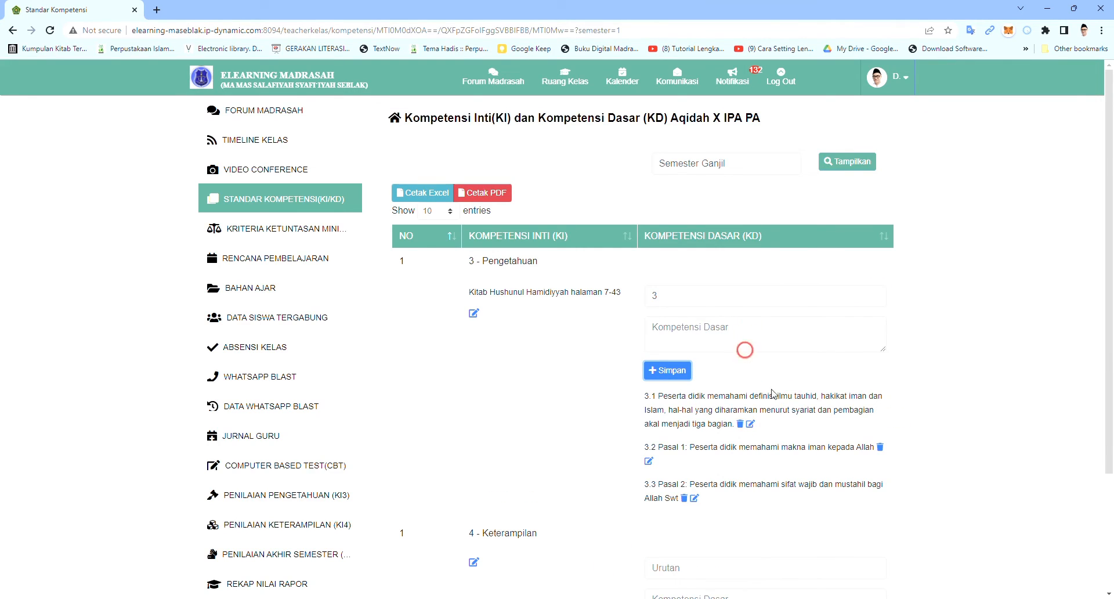
Review the core and basic competencies entered under Pengetahuan and Keterampilan.
scroll(778, 395, "down", 2)
scroll(778, 394, "down", 1)
scroll(557, 438, "up", 1)
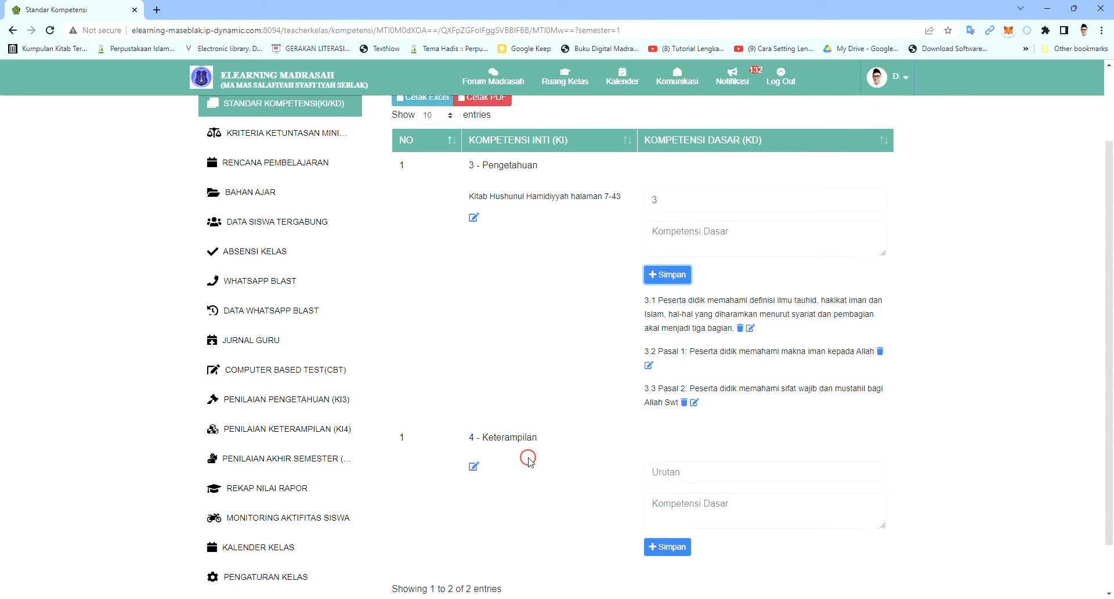
scroll(488, 461, "down", 2)
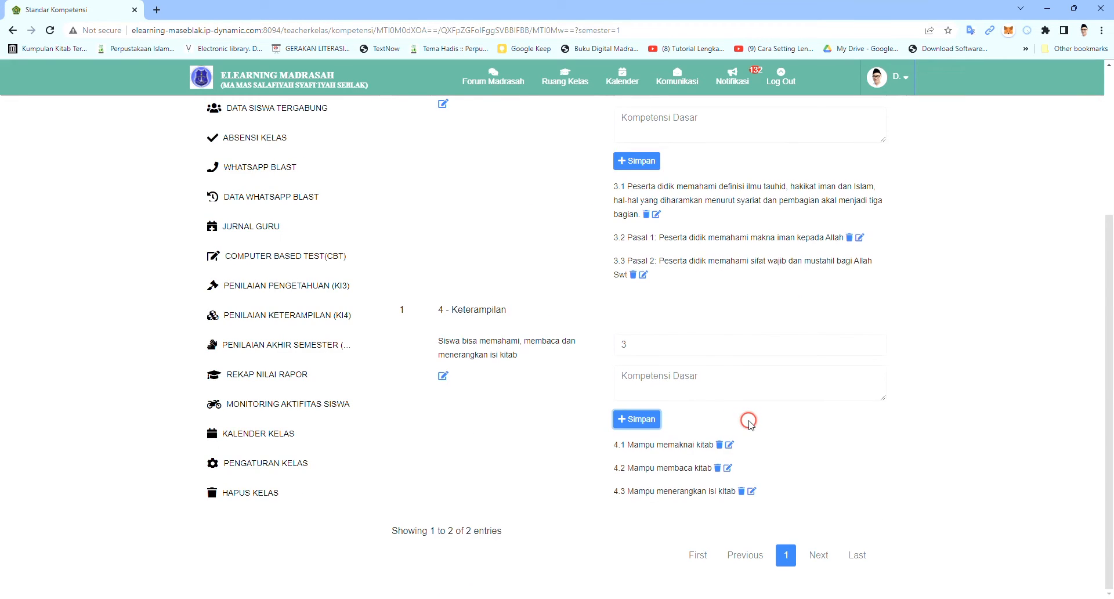
scroll(749, 420, "up", 2)
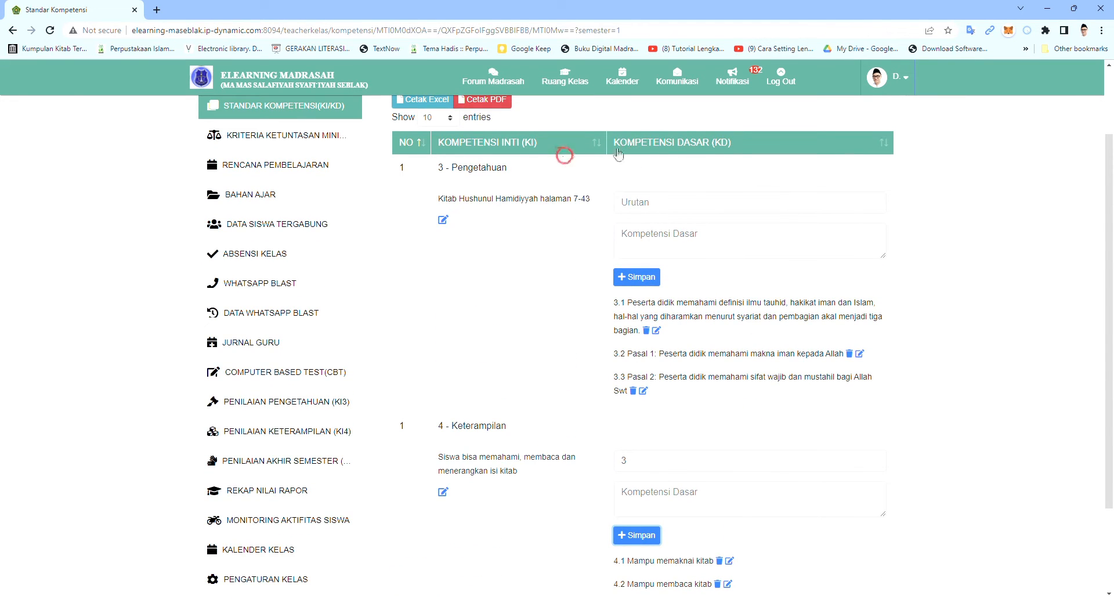
scroll(720, 337, "down", 2)
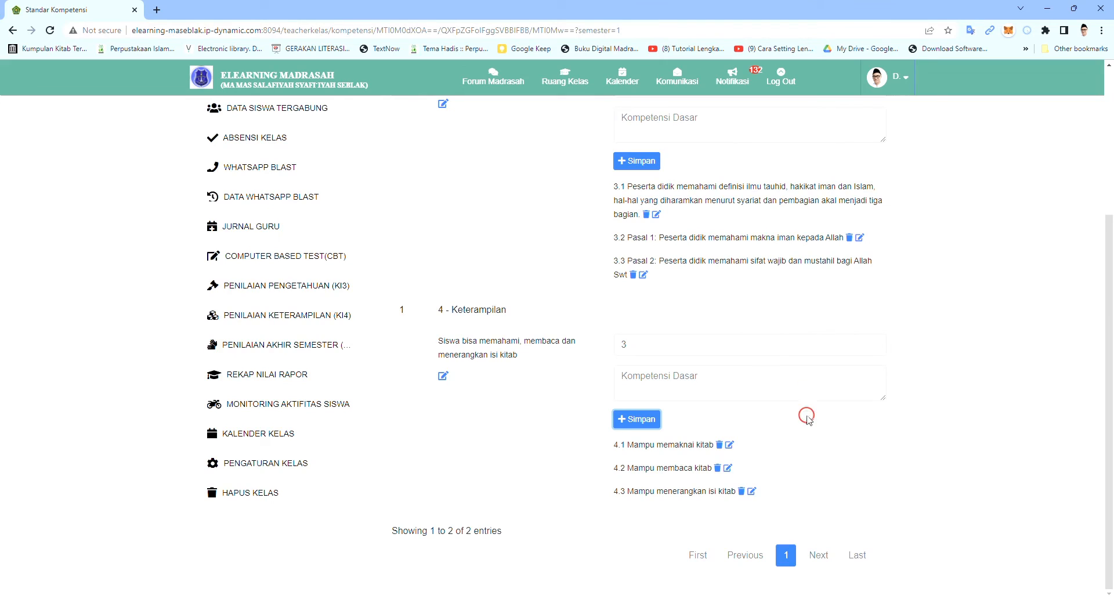
scroll(808, 419, "up", 2)
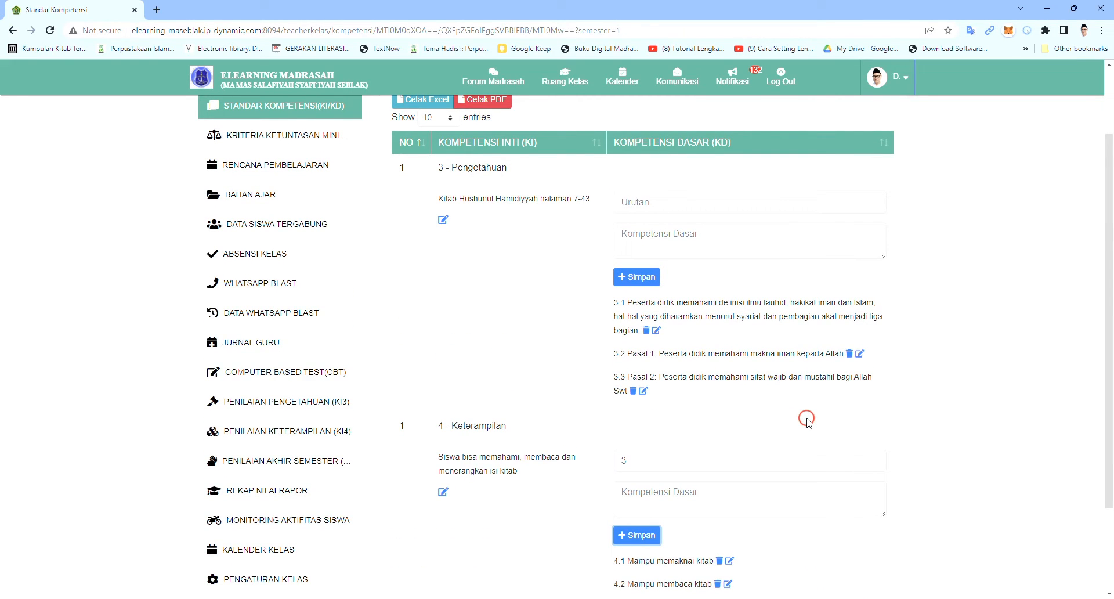
scroll(807, 419, "up", 2)
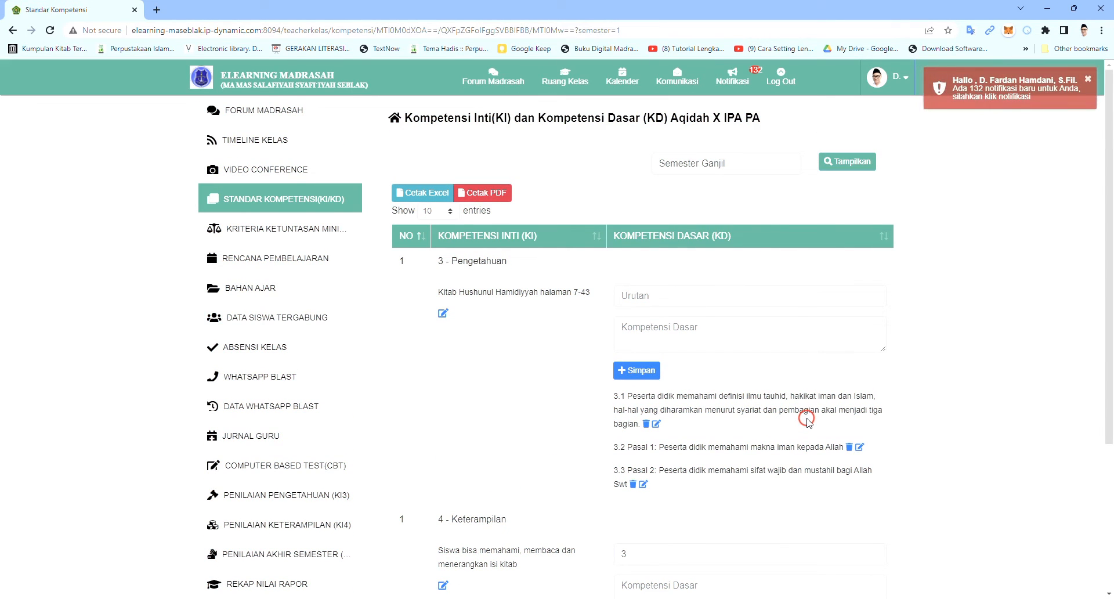
Start a new computer-based test (CBT) for the class and set its exam type to Penilaian Harian.
scroll(807, 418, "down", 2)
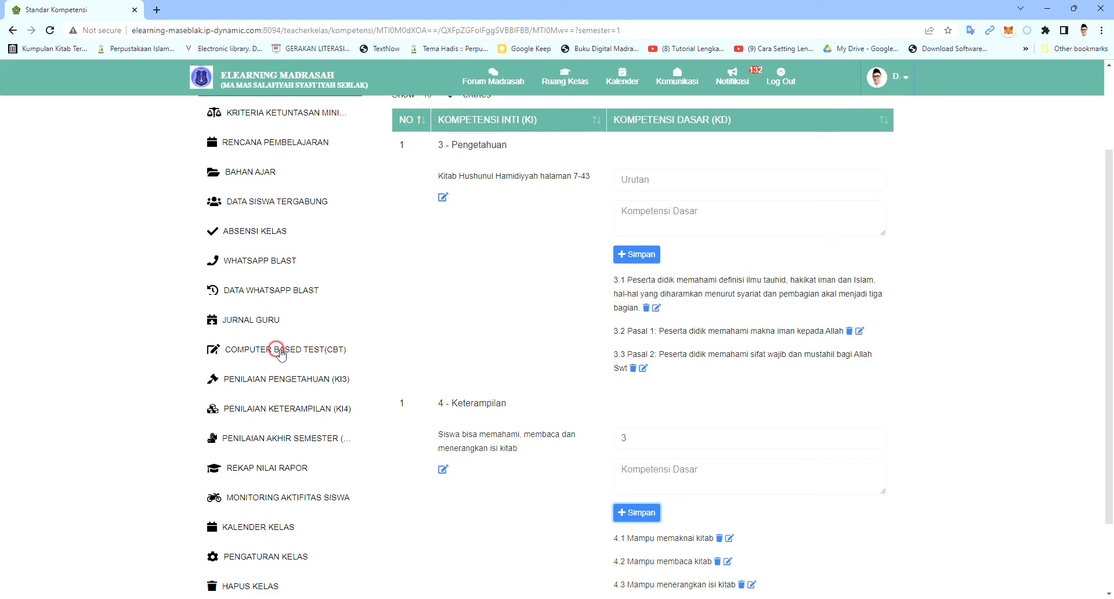
left_click(252, 350)
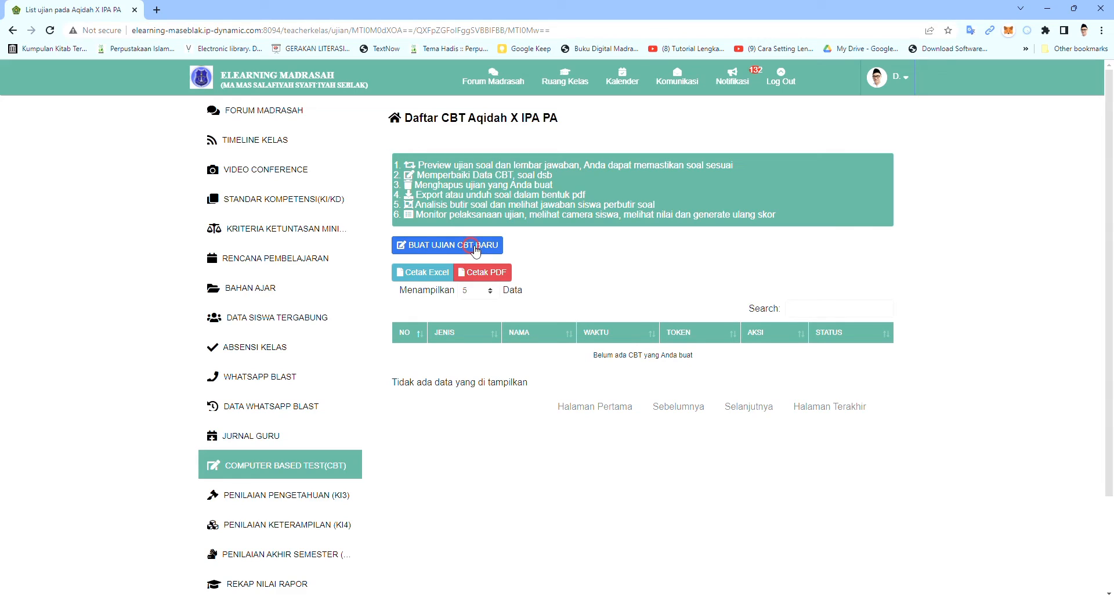
left_click(430, 246)
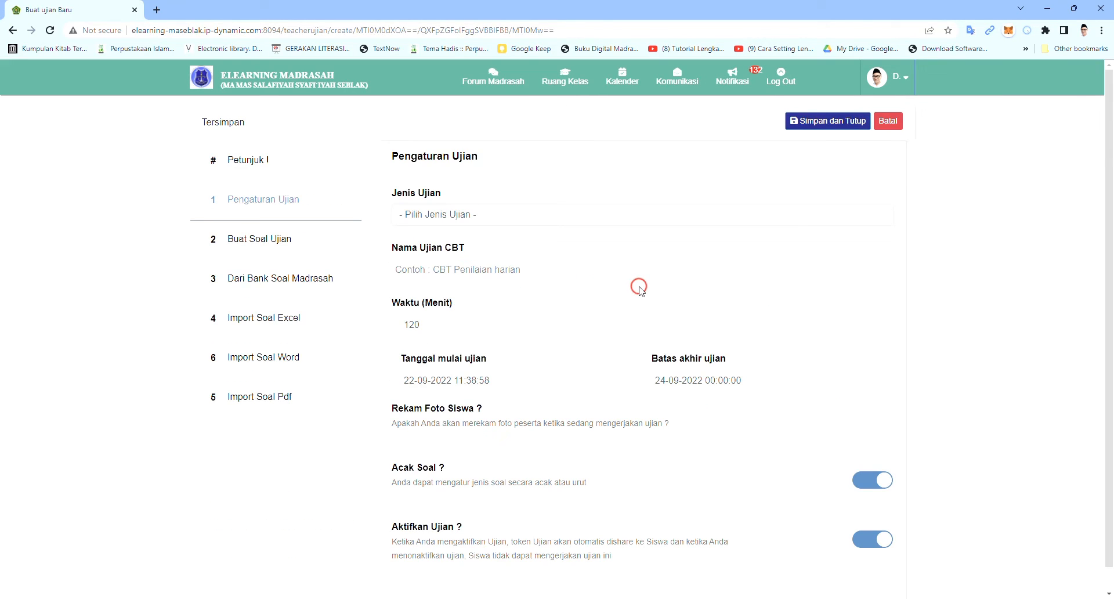
left_click(468, 216)
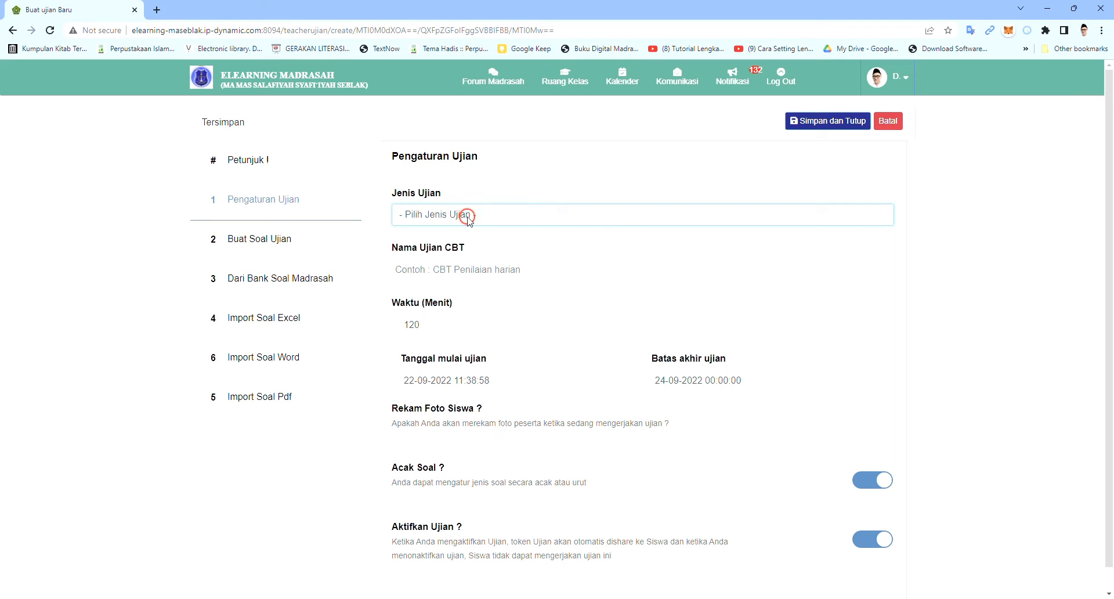
left_click(476, 246)
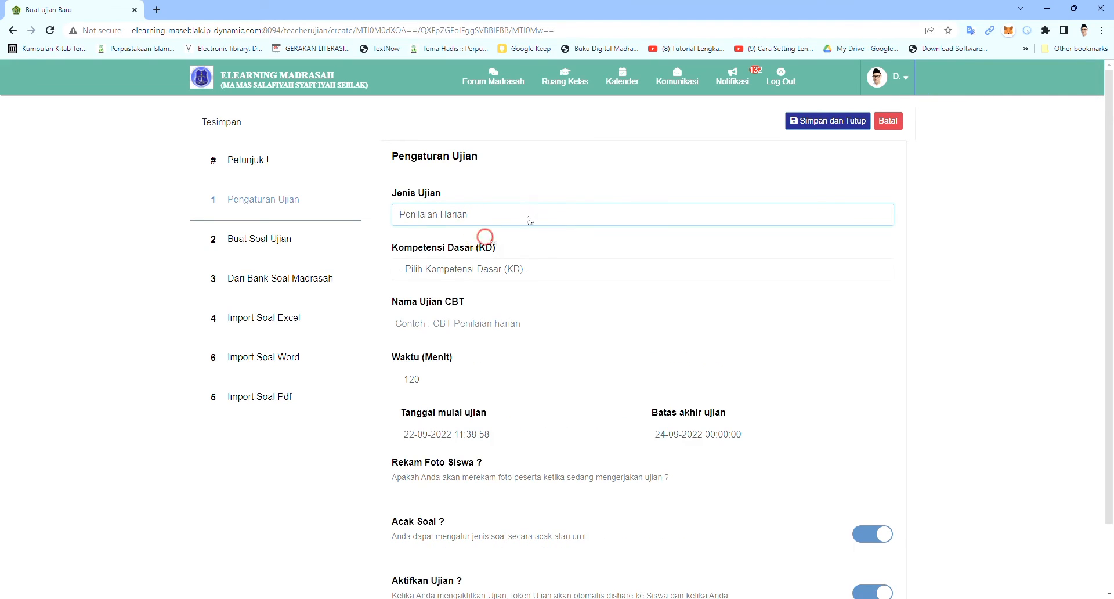
Link the exam to basic competency 3.1 and name it "PTS Aqidah X IPA PA Gasal".
left_click(516, 271)
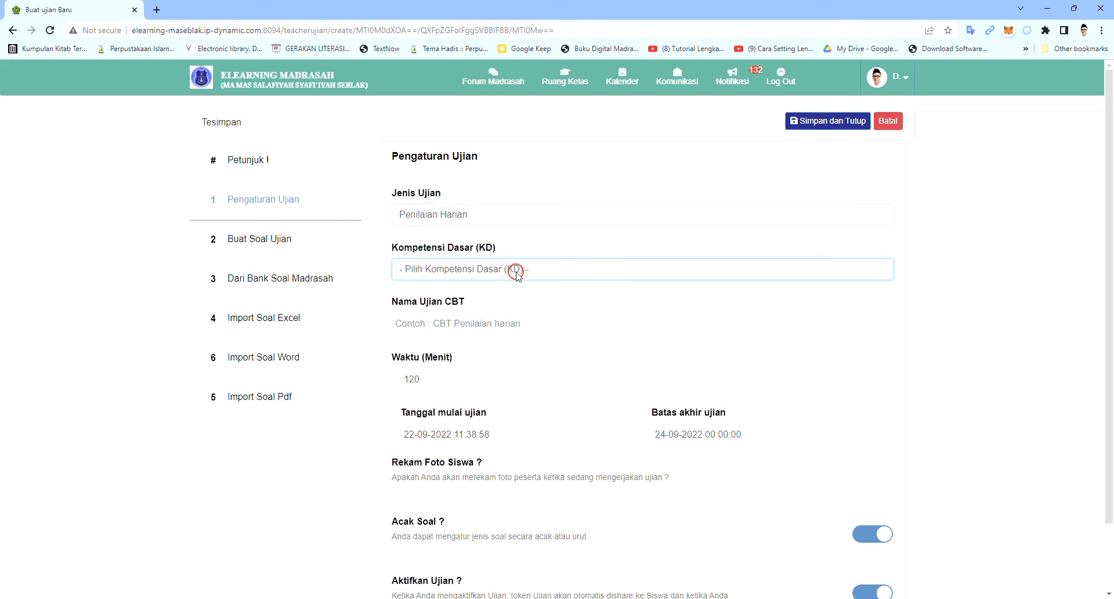
left_click(528, 306)
left_click(439, 319)
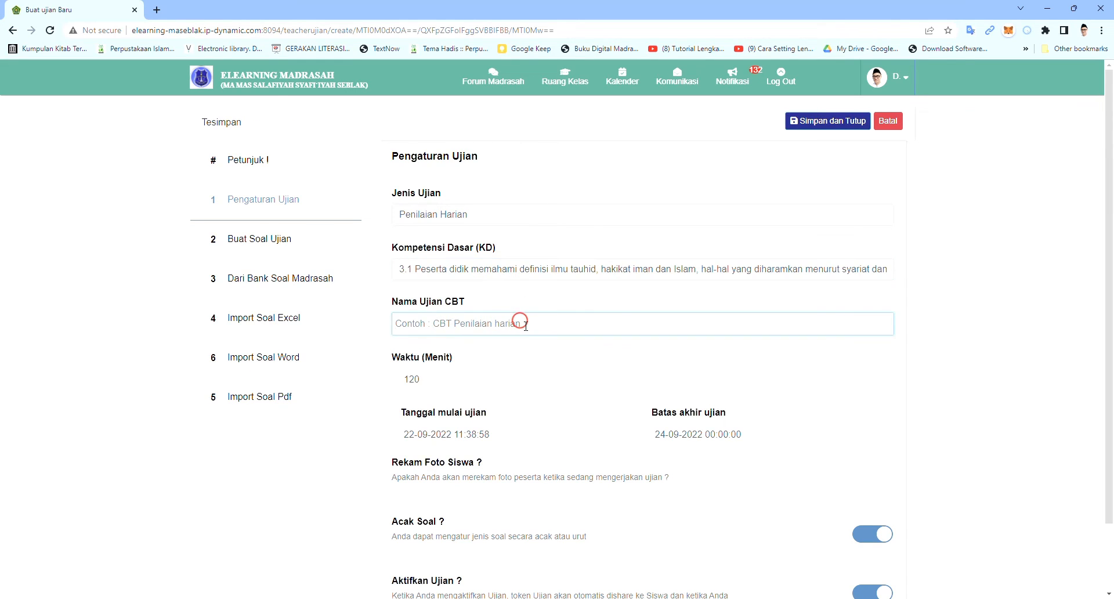
type("PTS Aqidah")
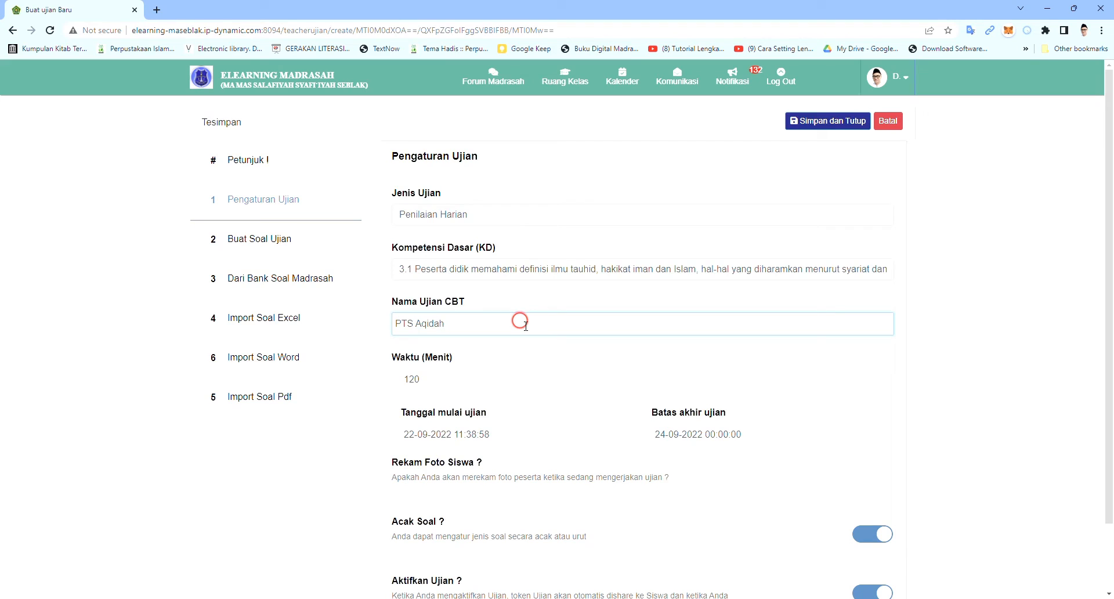
type(" X IPA PA")
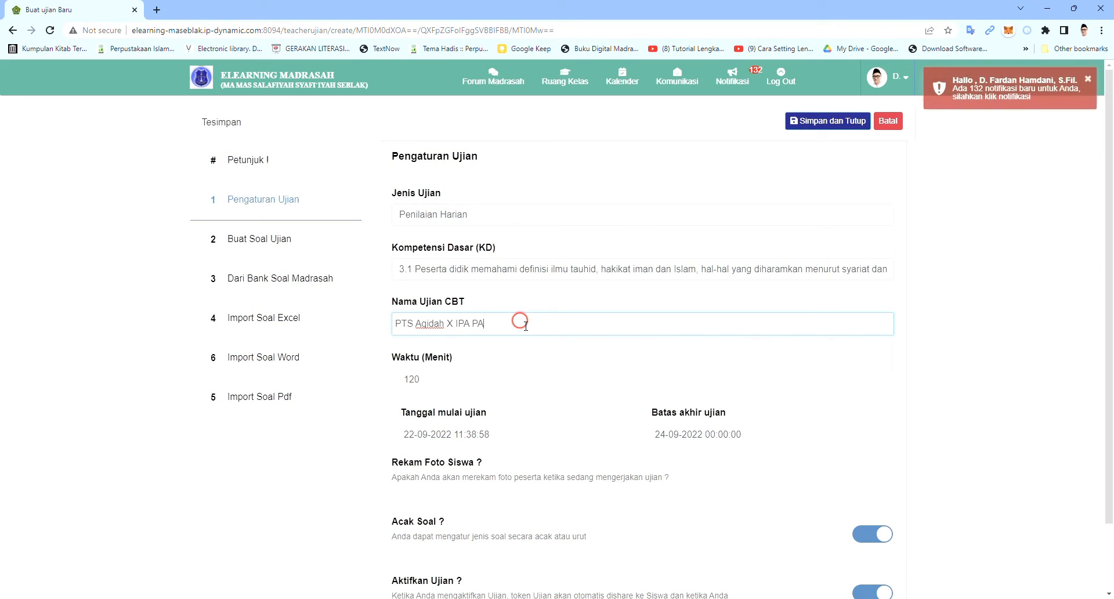
type(" Gasal")
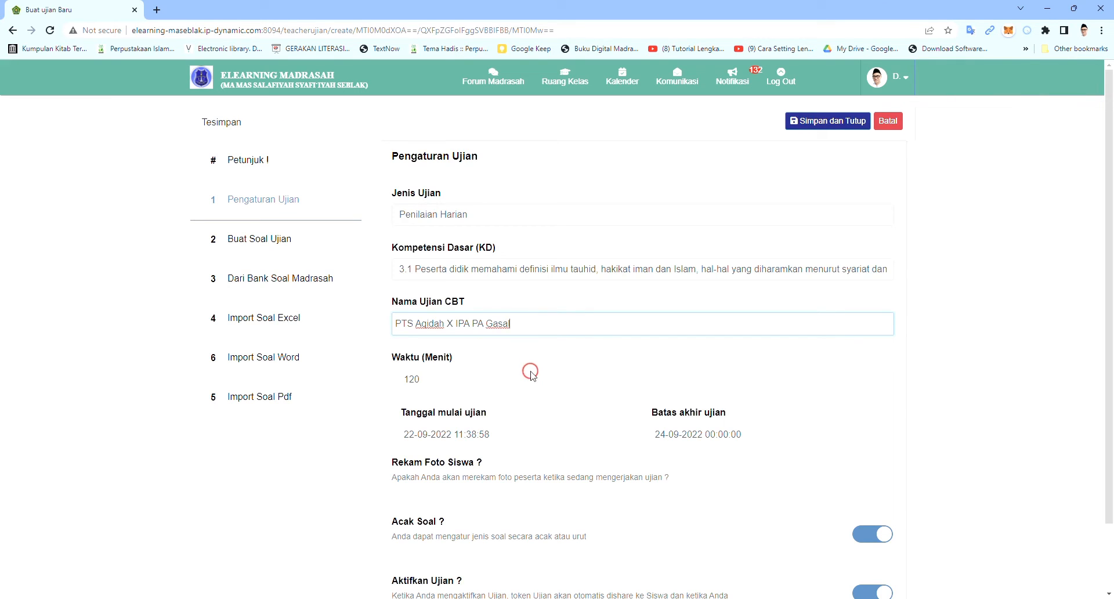
Set the exam's duration to 60 minutes.
scroll(531, 373, "down", 1)
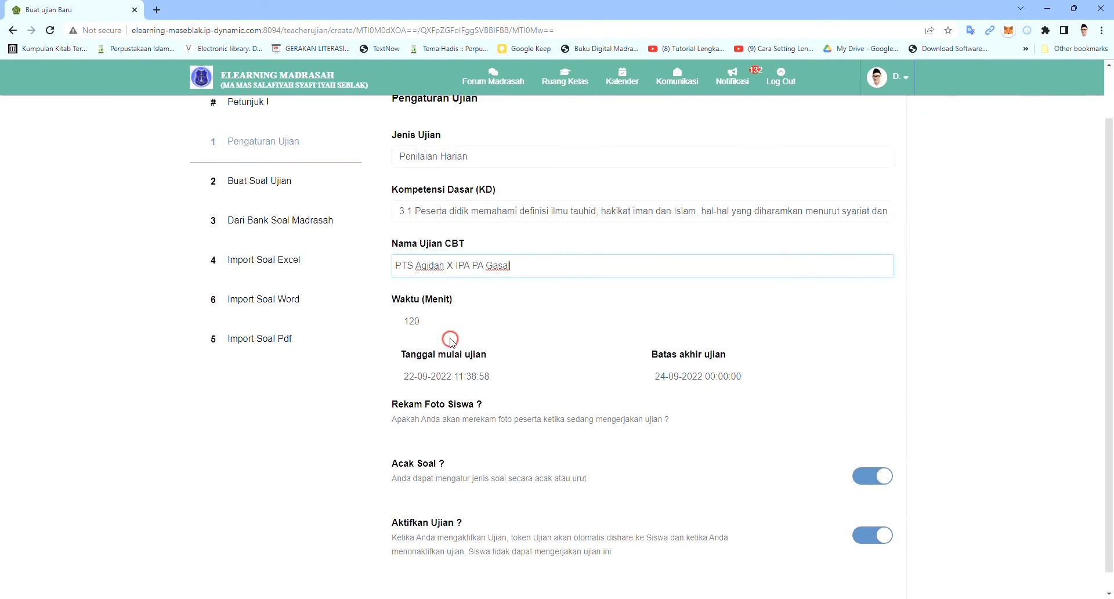
left_click(450, 328)
double_click(449, 329)
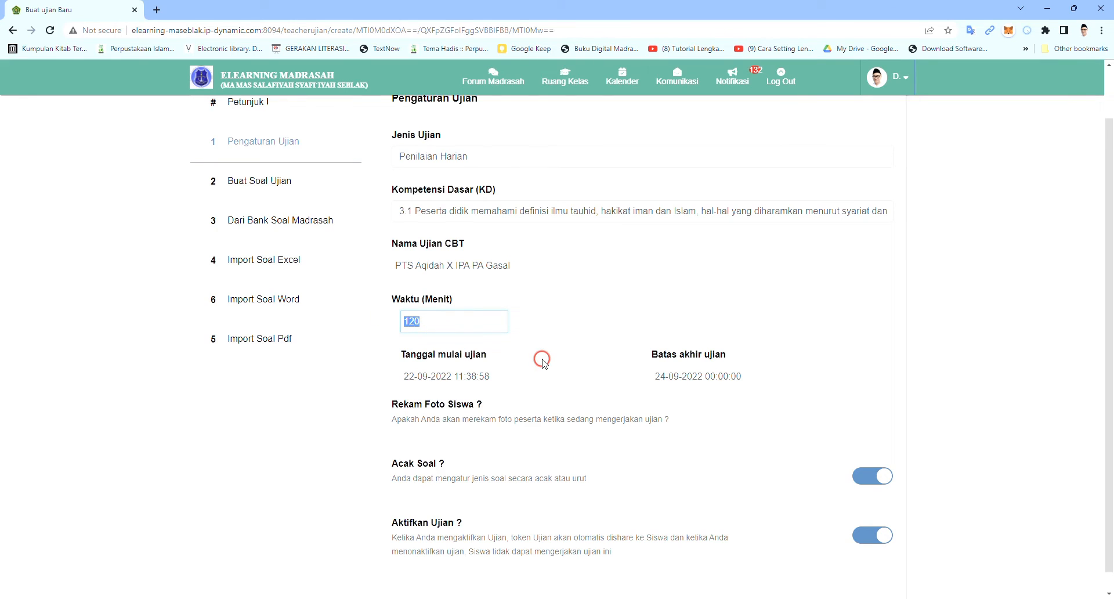
type("60")
scroll(542, 360, "down", 1)
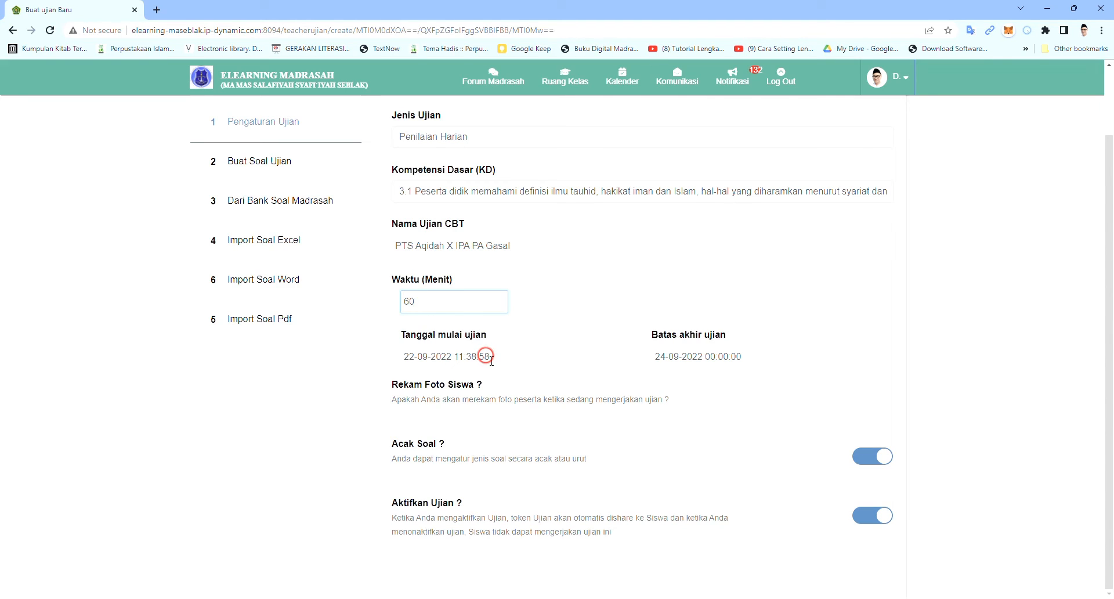
left_click(486, 356)
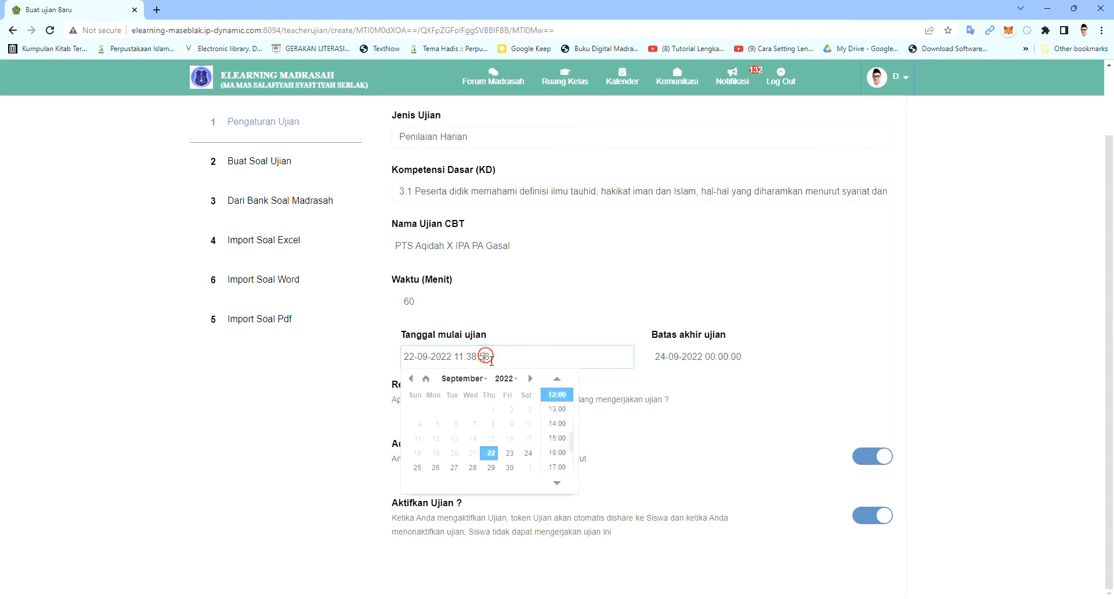
left_click(528, 453)
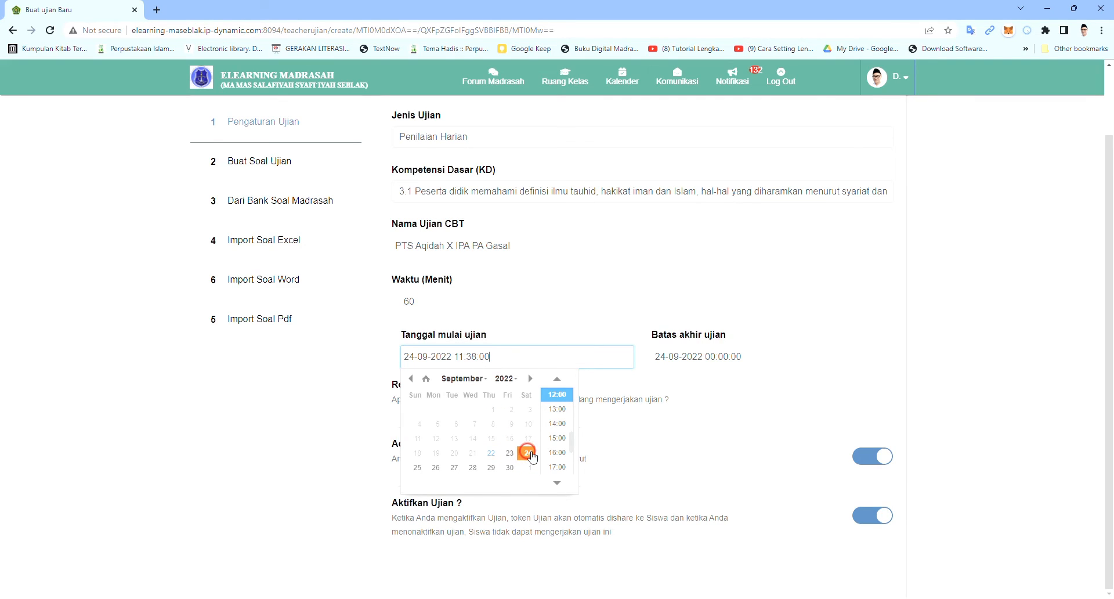
scroll(566, 440, "up", 3)
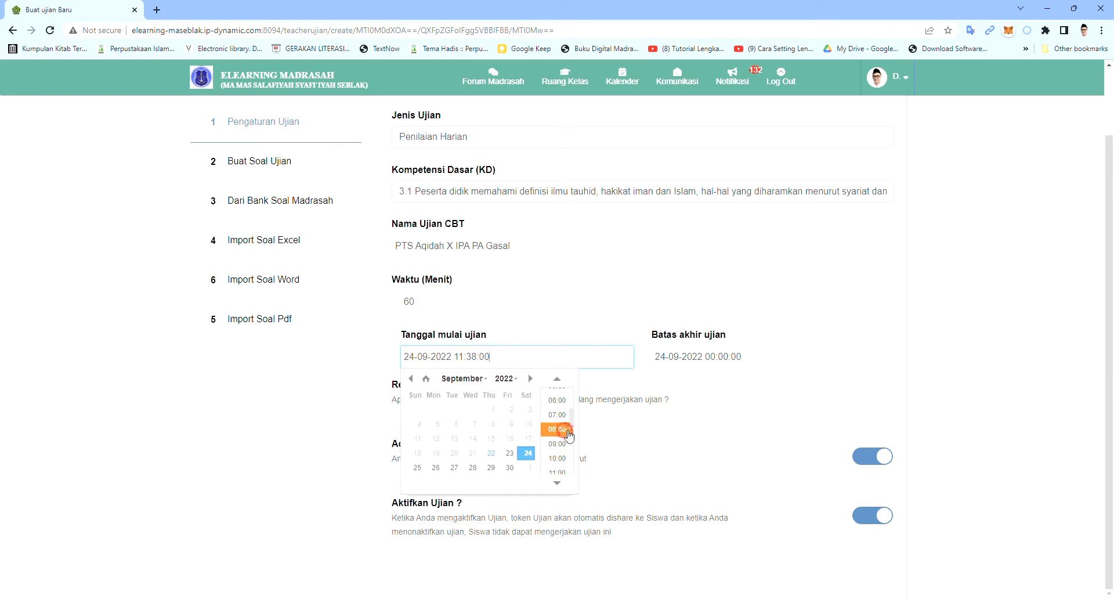
left_click(560, 415)
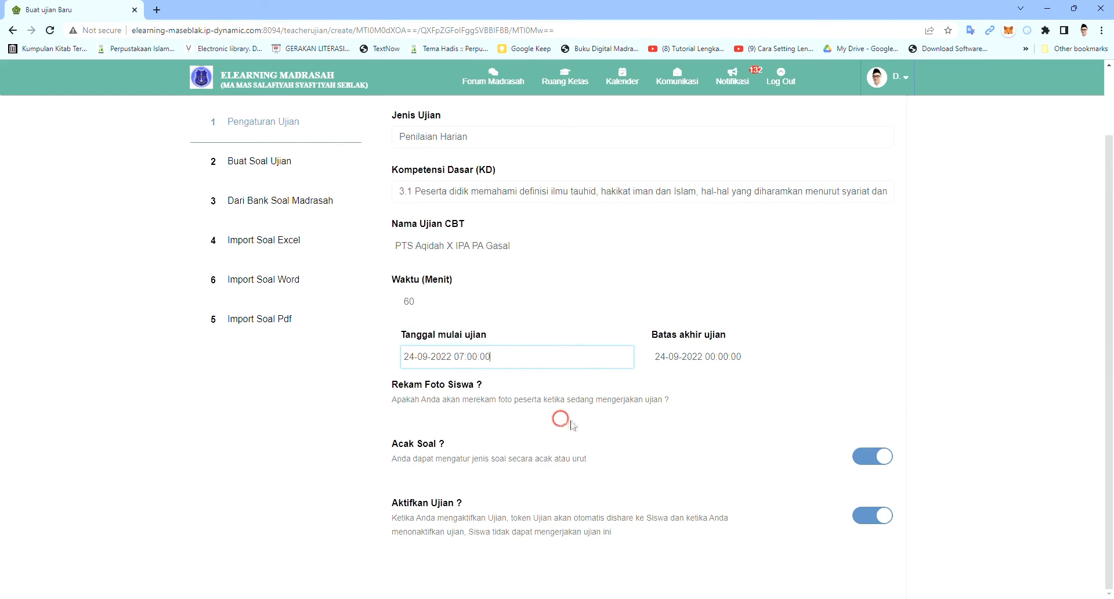
left_click(683, 357)
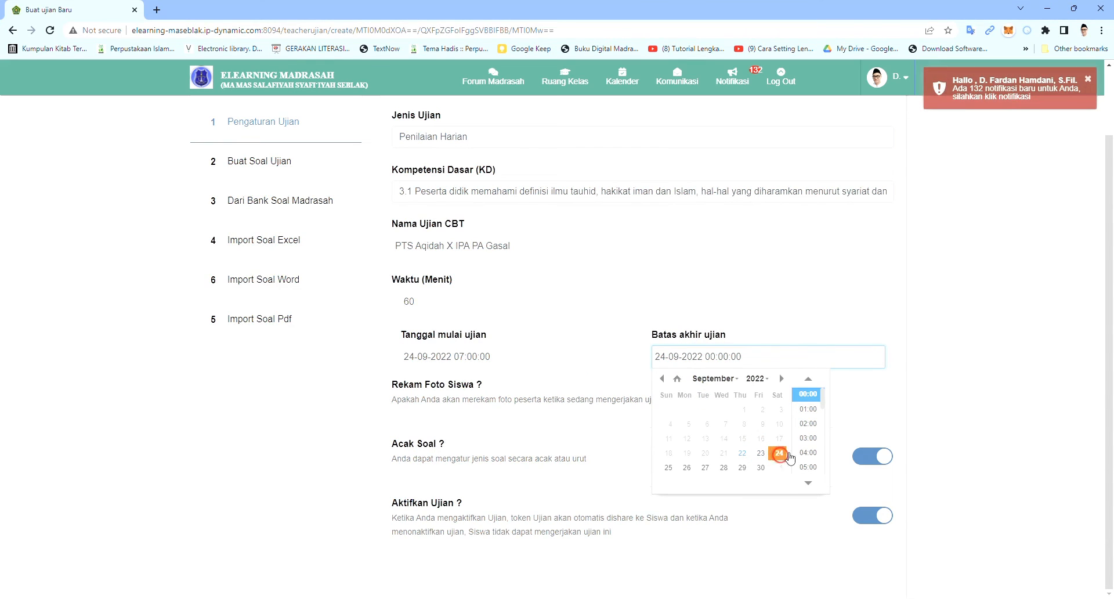
scroll(812, 447, "down", 1)
scroll(812, 447, "down", 1)
left_click(814, 448)
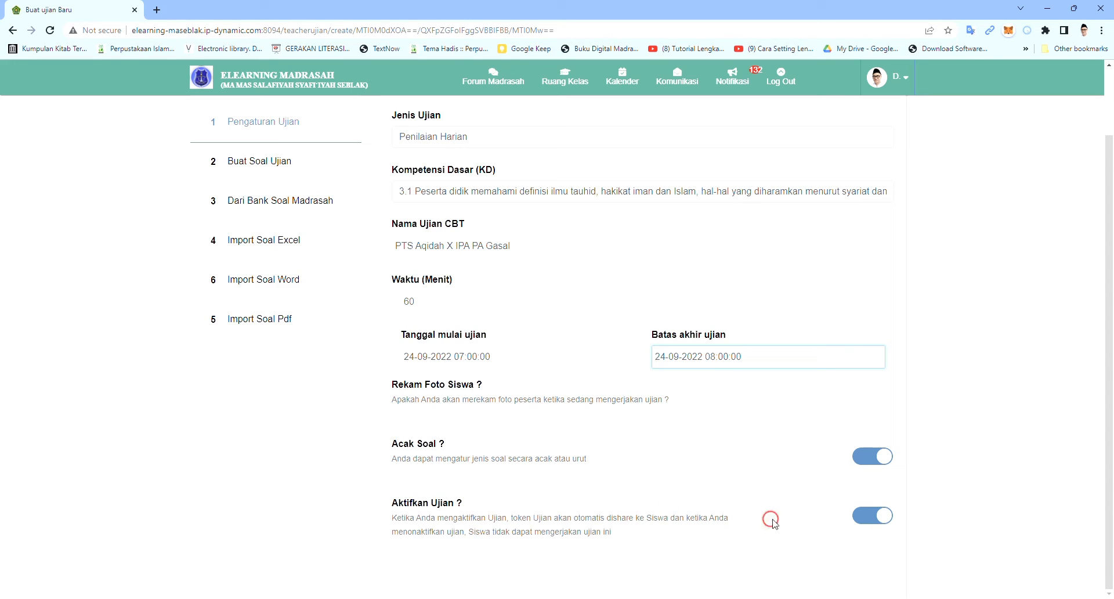
Turn off the exam's activation setting (Aktifkan Ujian).
left_click(867, 515)
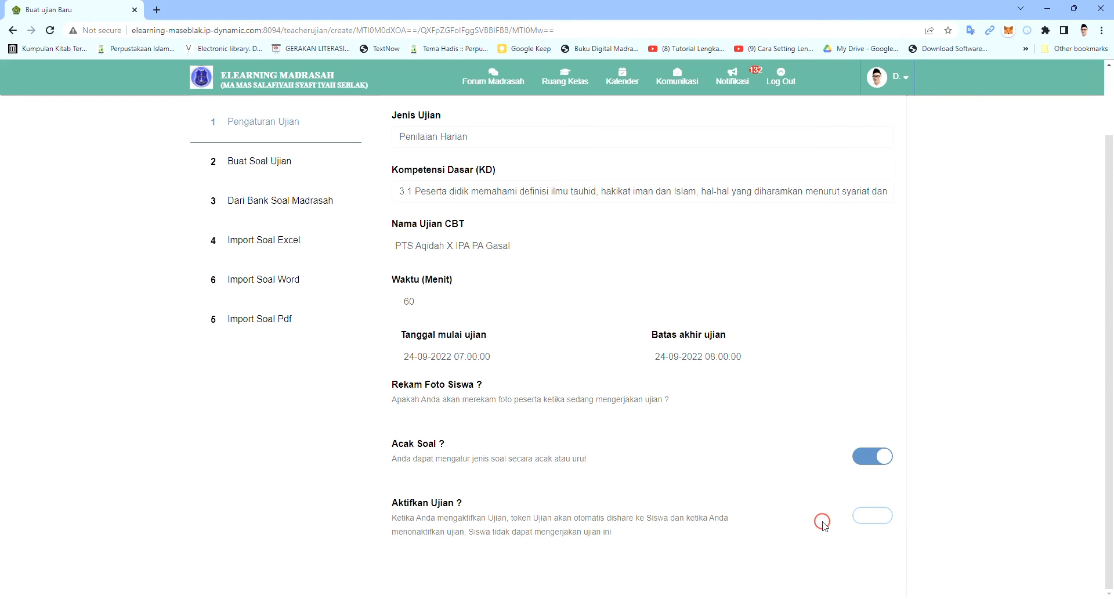
scroll(823, 522, "up", 2)
scroll(822, 522, "down", 2)
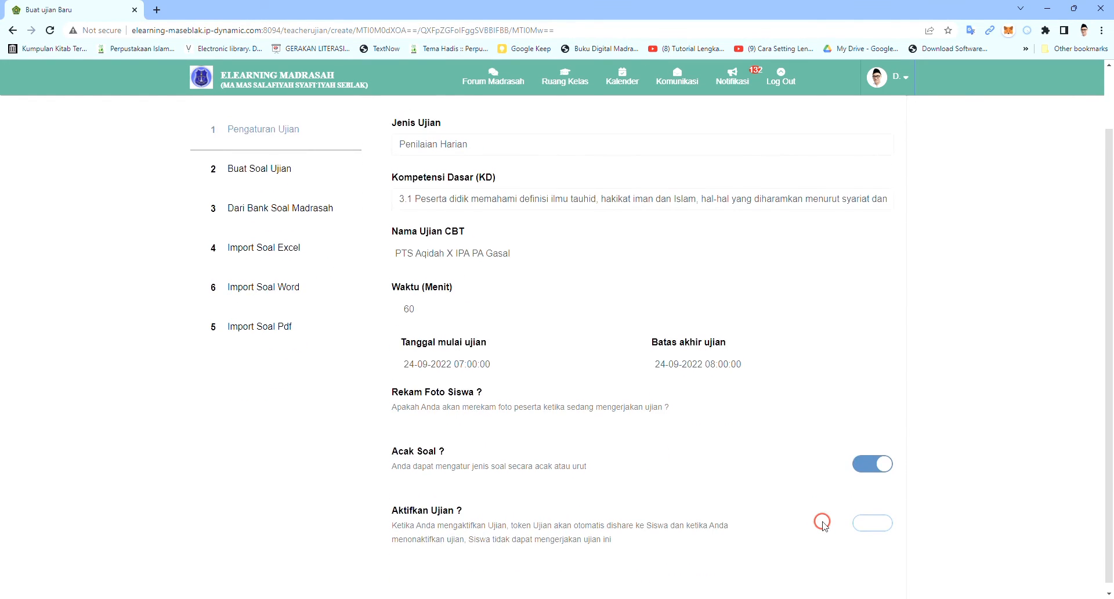
Import the exam questions from the Excel file "Template Soal PTS.xlsx".
scroll(822, 522, "up", 2)
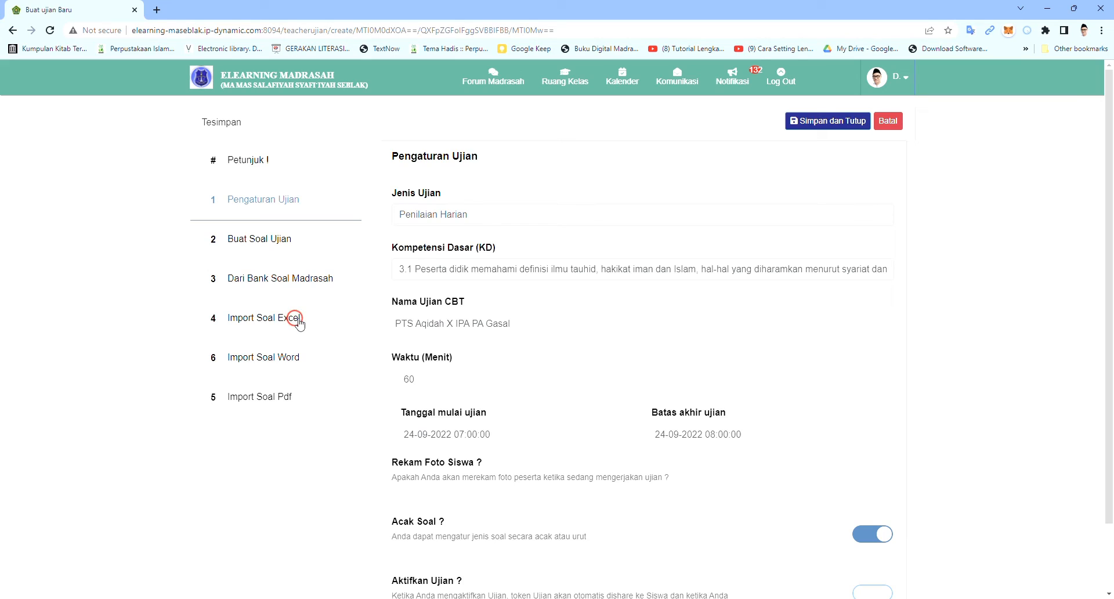
left_click(268, 324)
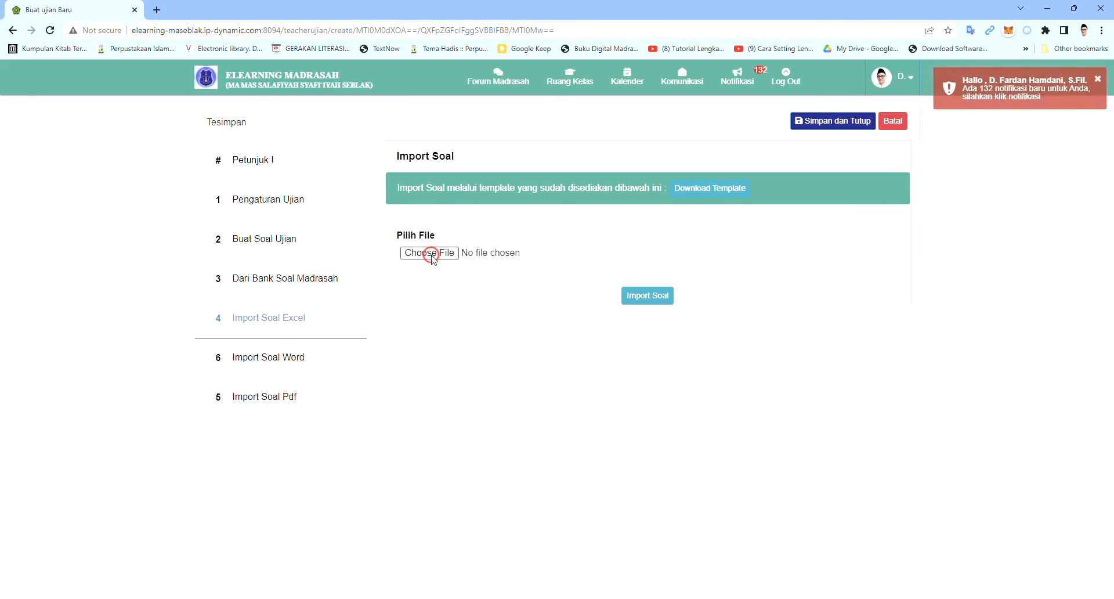
left_click(428, 255)
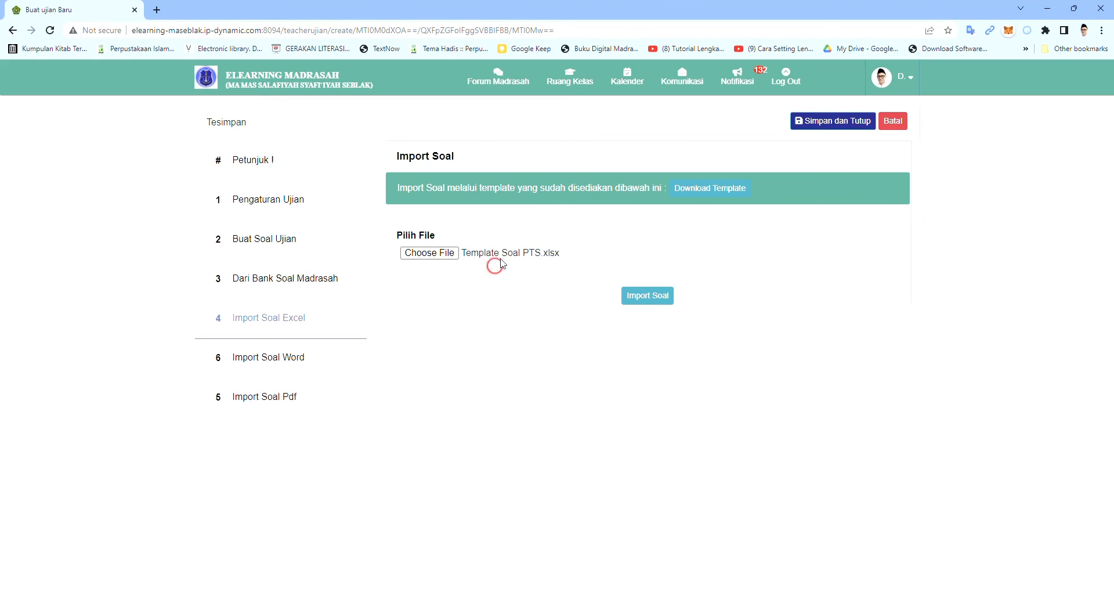
left_click(644, 297)
left_click(658, 360)
left_click(644, 426)
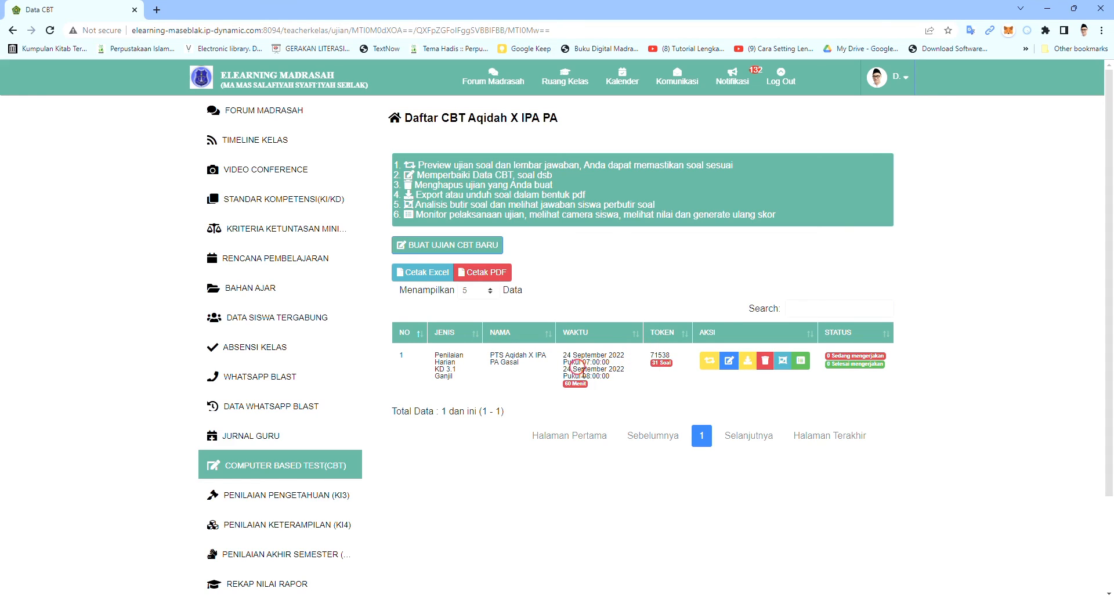
Open the "PTS Aqidah X IPA PA Gasal" exam for editing and inspect the two questions numbered 1.
left_click(730, 360)
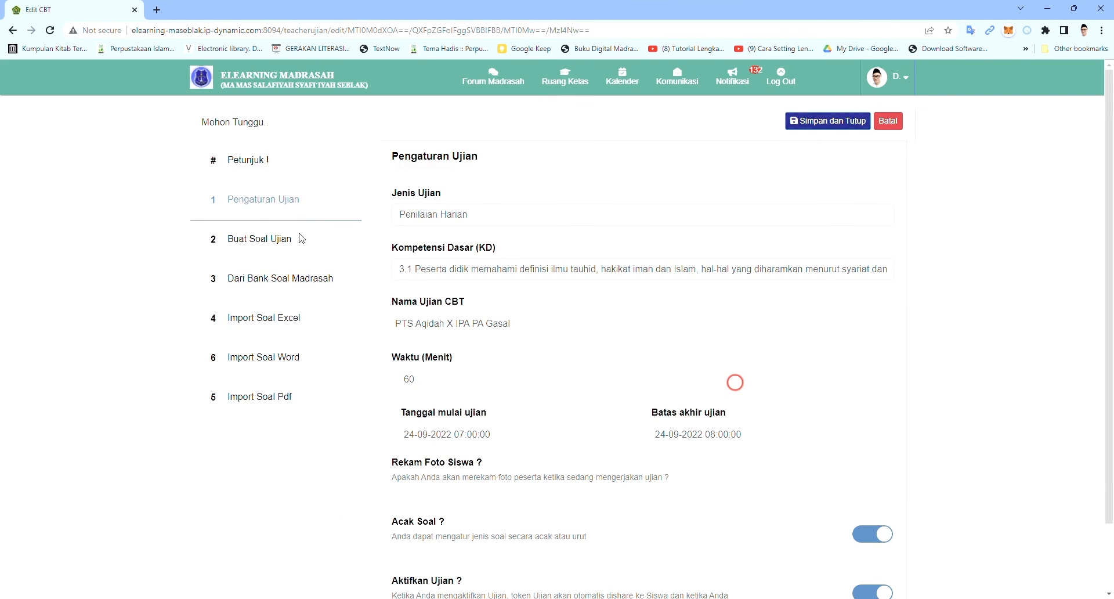
left_click(260, 243)
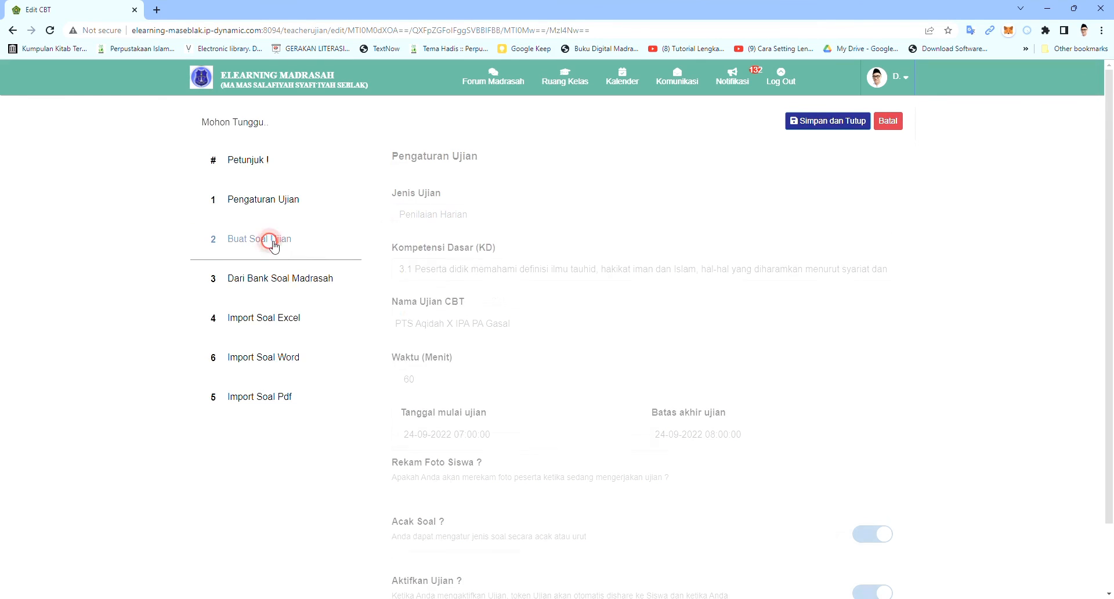
scroll(589, 383, "down", 8)
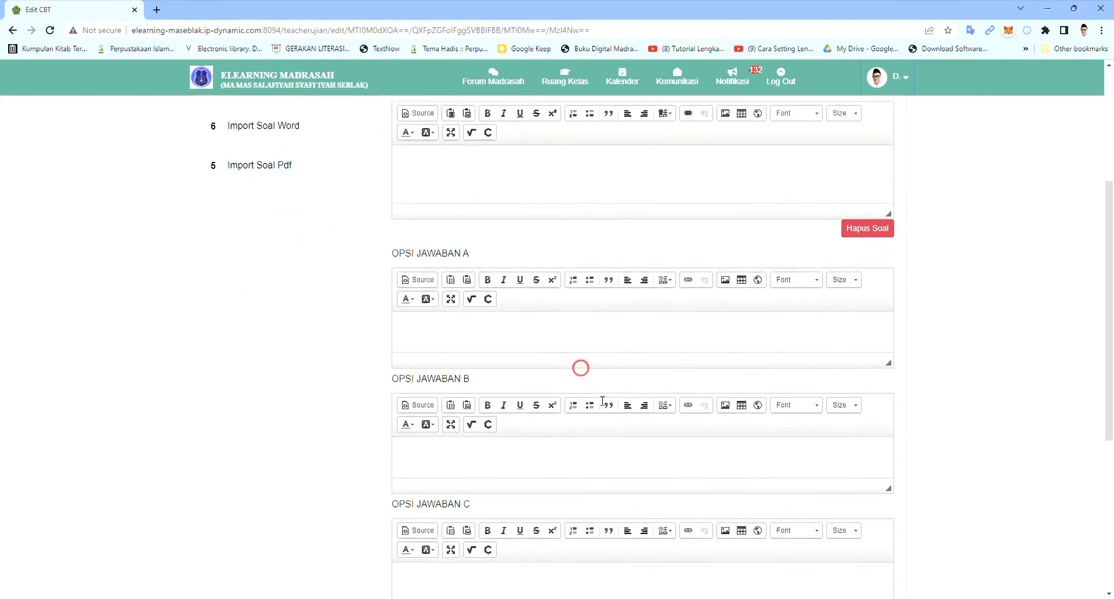
scroll(599, 399, "up", 8)
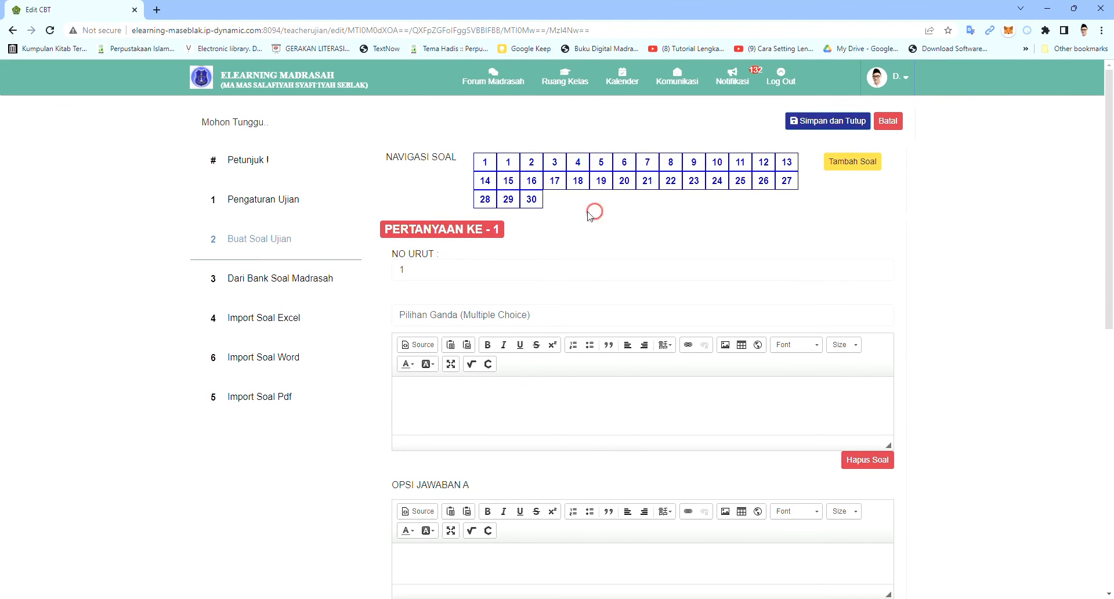
left_click(513, 167)
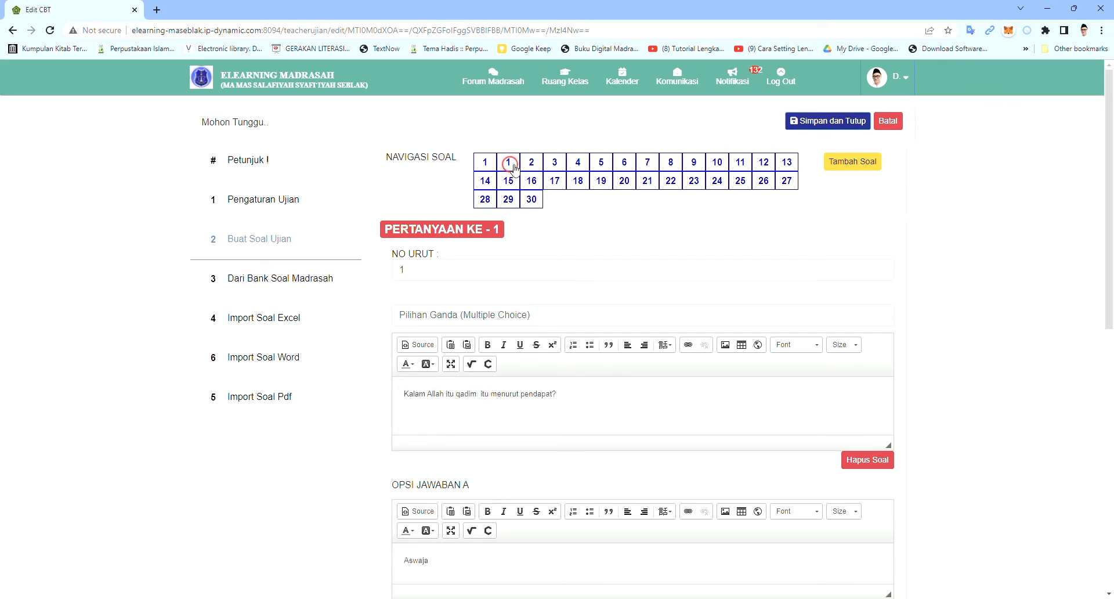
scroll(553, 376, "down", 2)
scroll(554, 376, "up", 2)
Delete the blank question numbered 1, then save and close the exam.
left_click(486, 164)
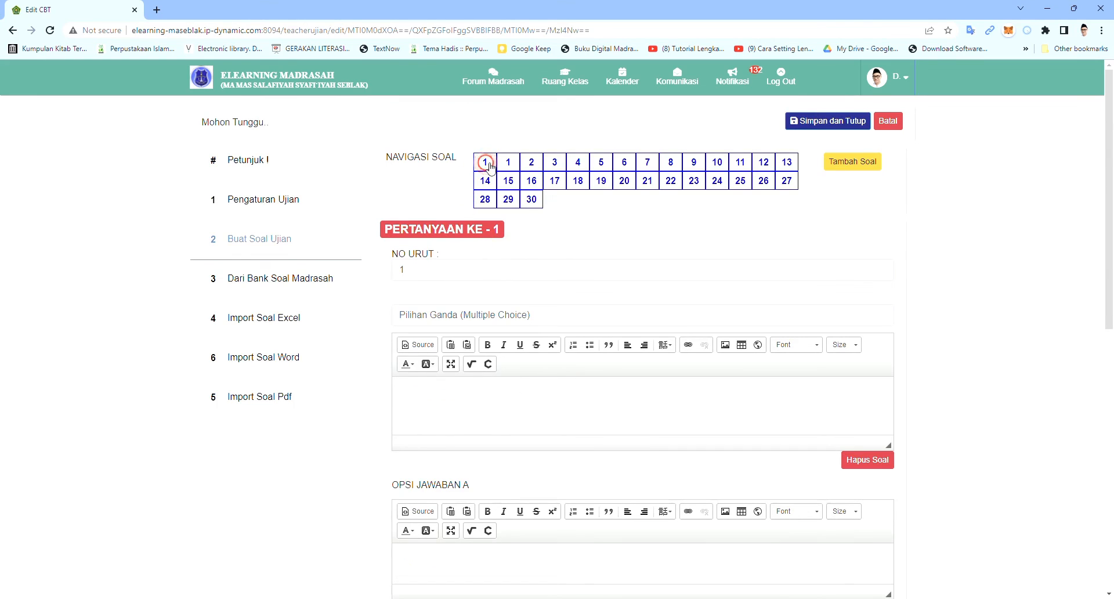
scroll(608, 331, "down", 5)
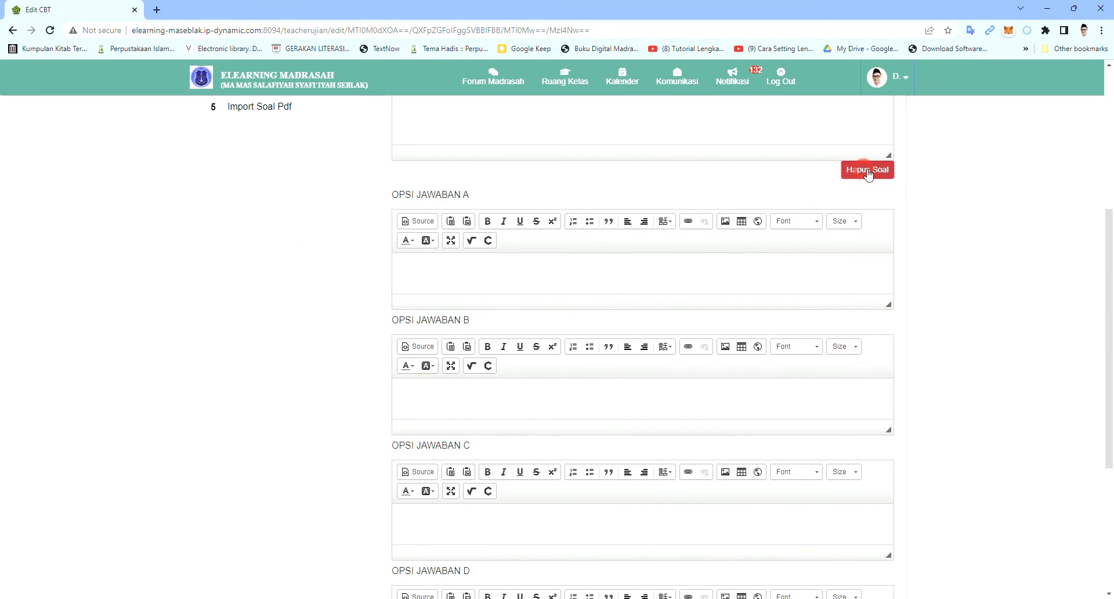
left_click(868, 174)
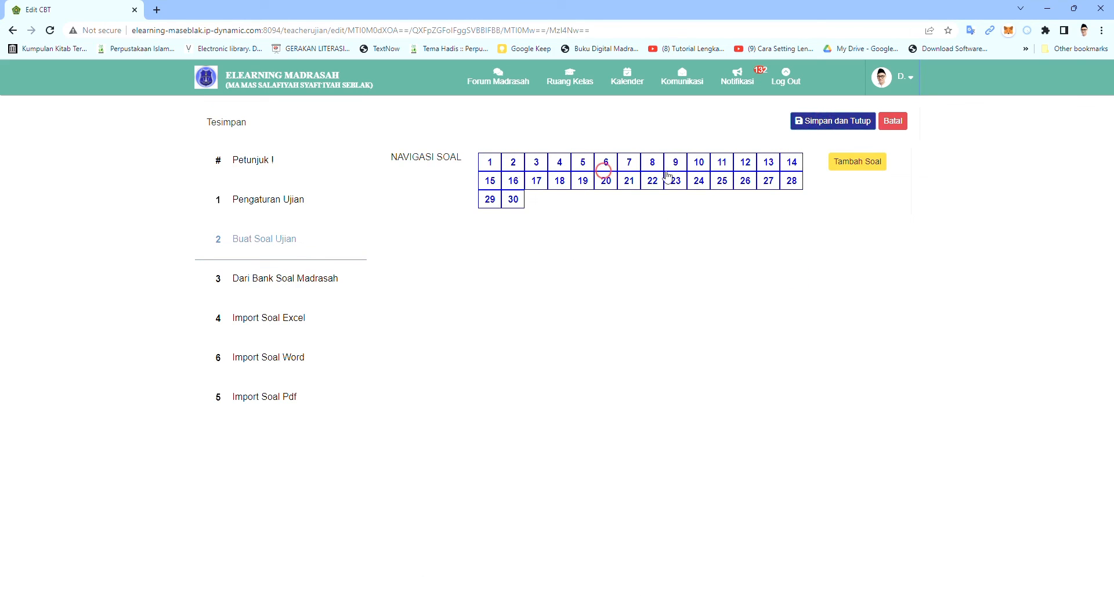
left_click(833, 123)
left_click(566, 196)
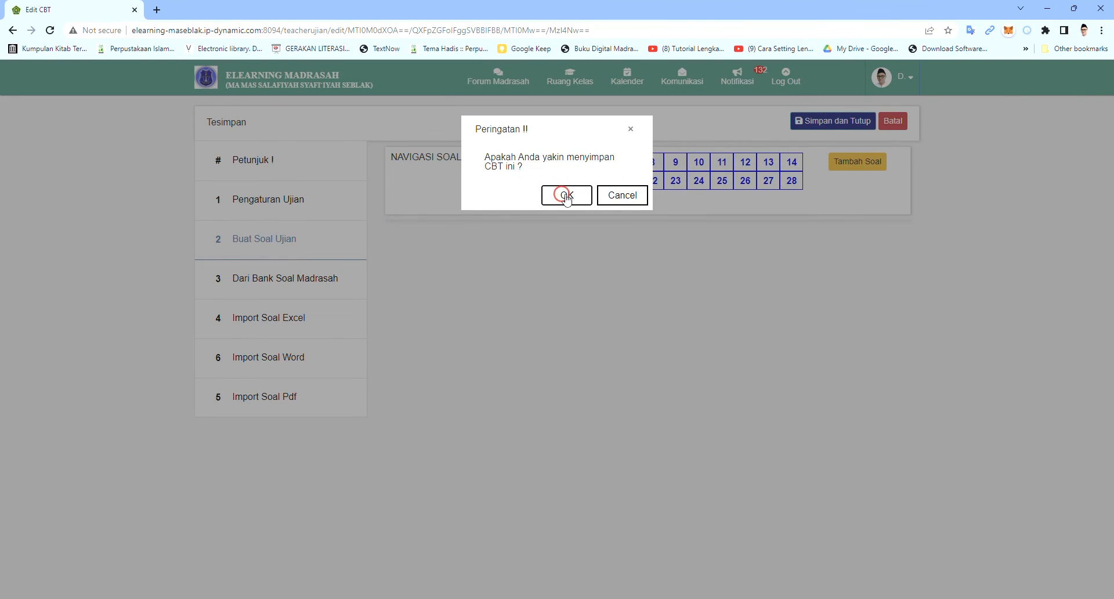